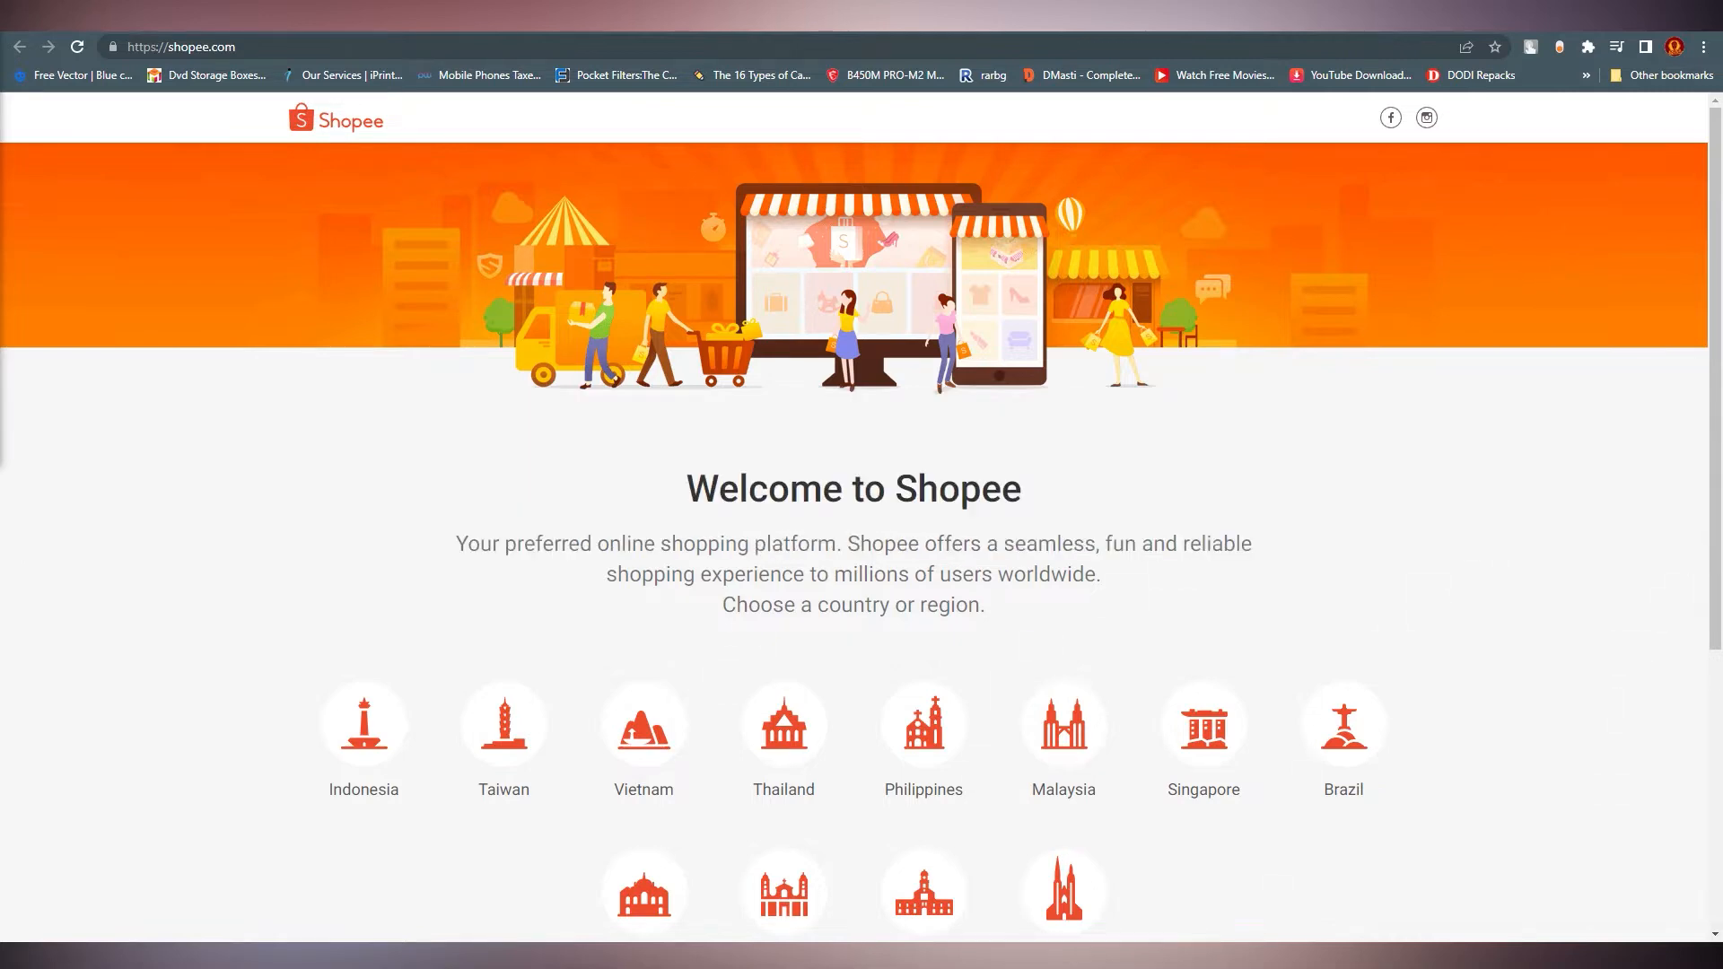
- Look through the available countries on the Shopee welcome page and open the Malaysia store
scroll(281, 510, "down", 2)
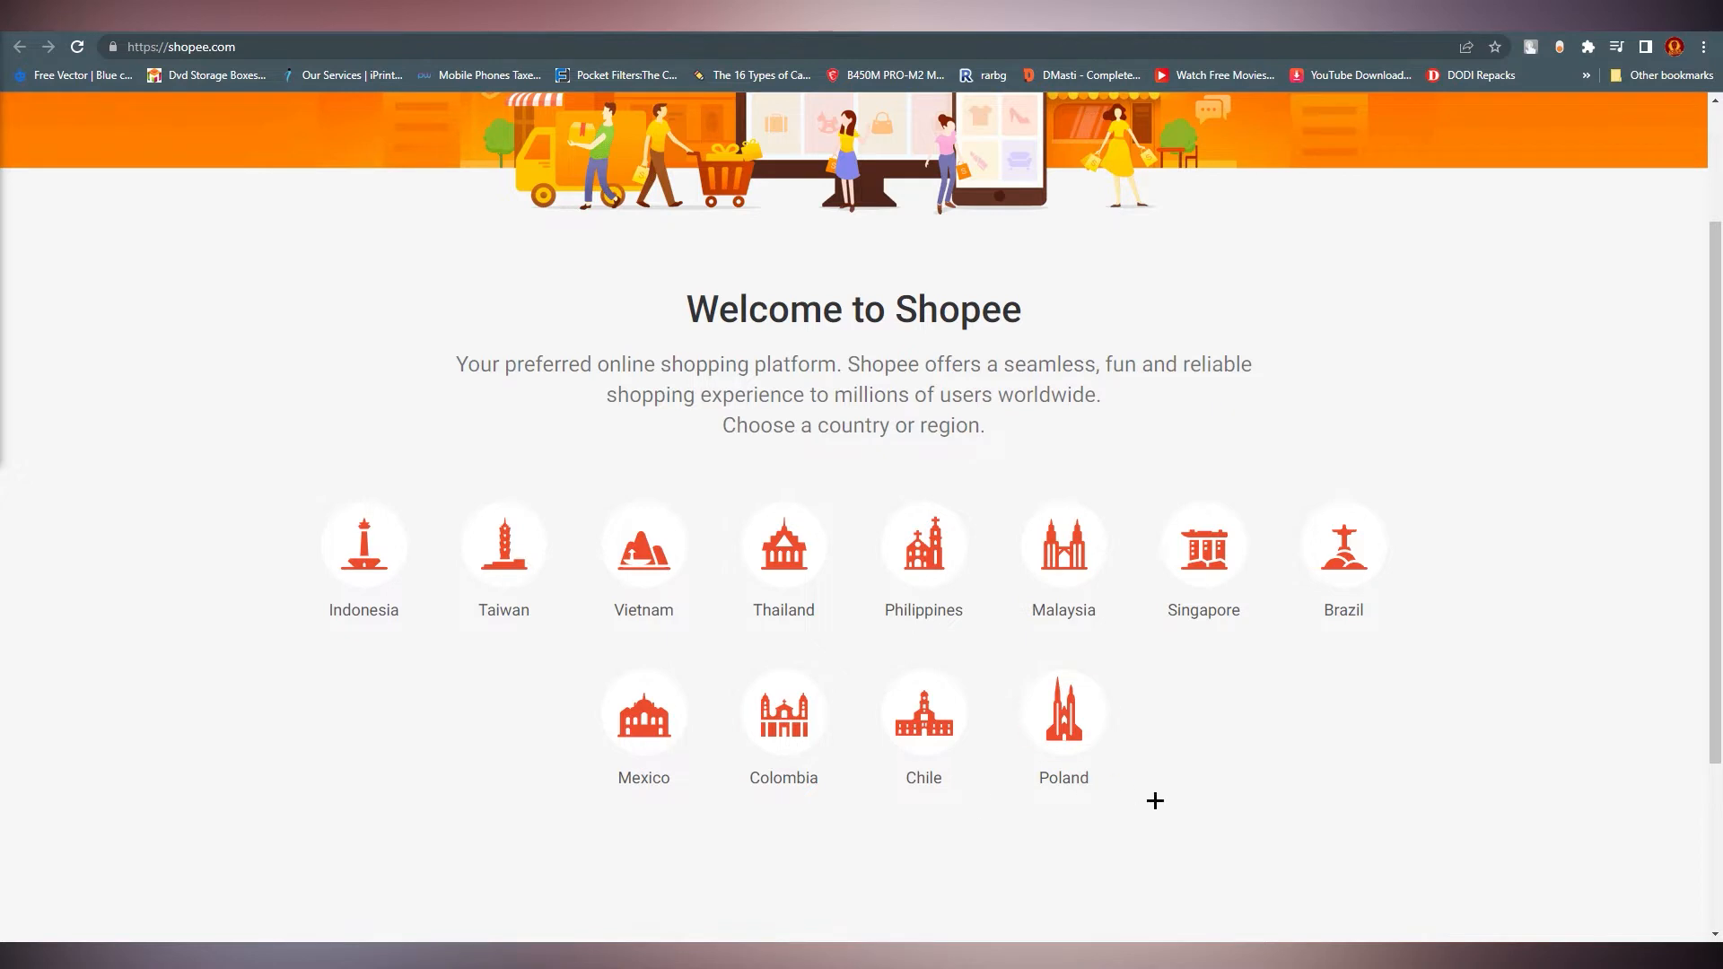
scroll(1155, 800, "down", 2)
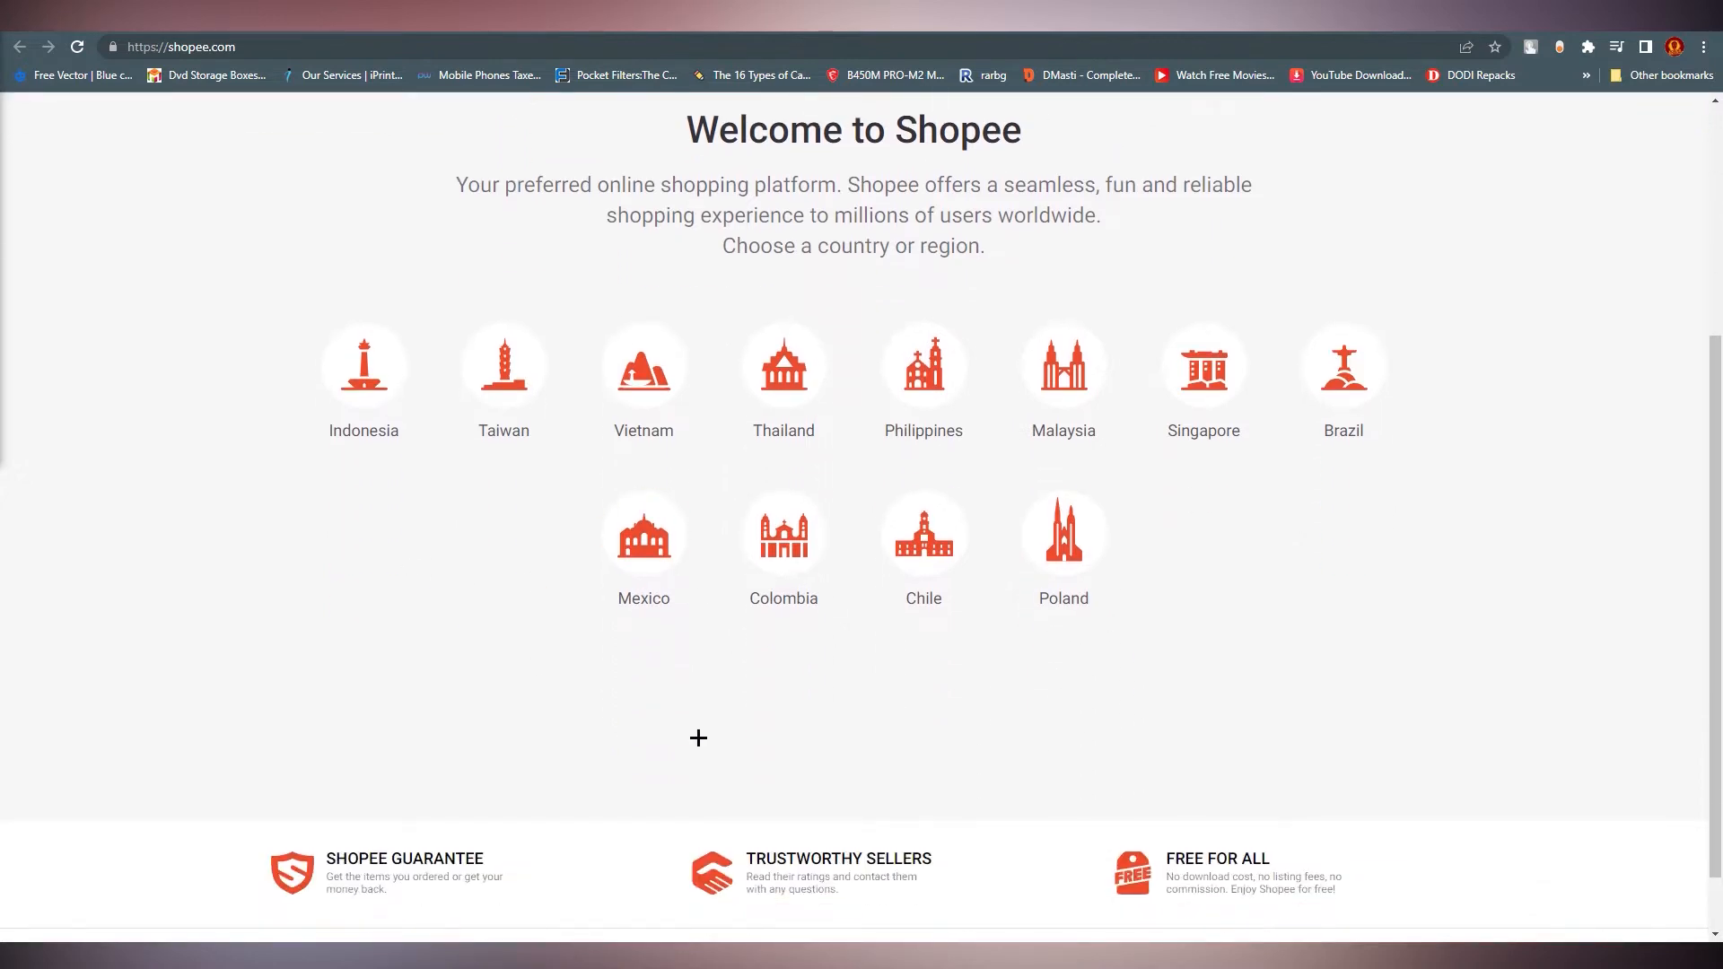
scroll(698, 738, "up", 3)
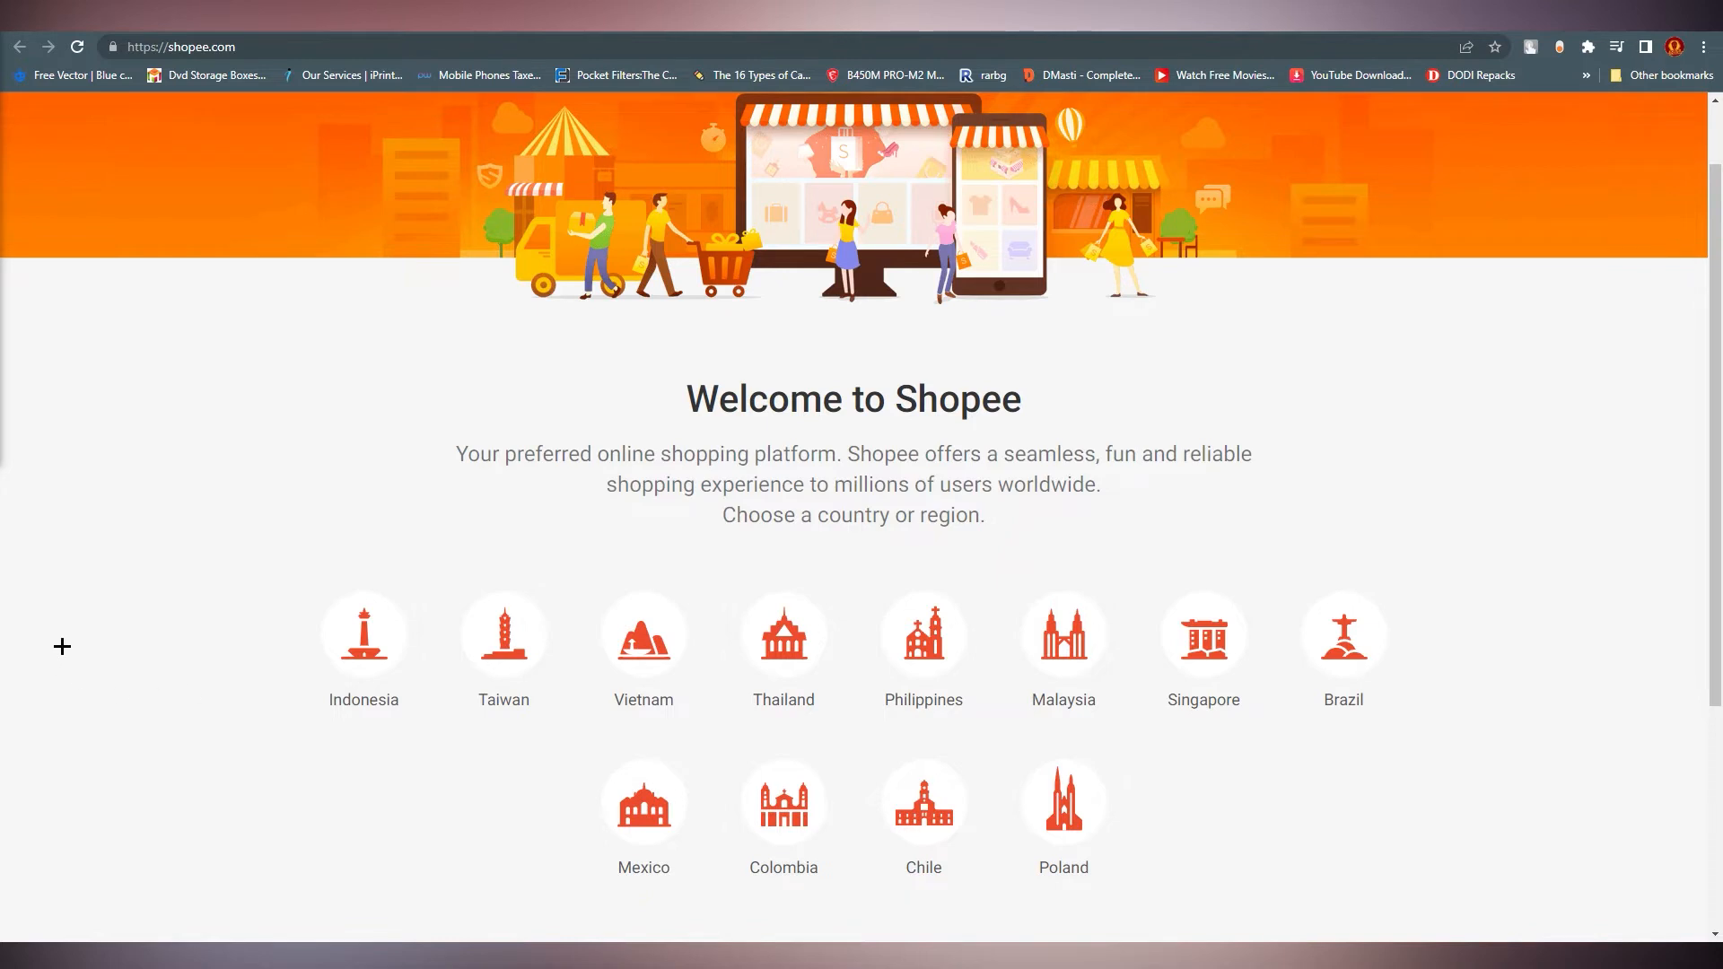
scroll(215, 673, "down", 1)
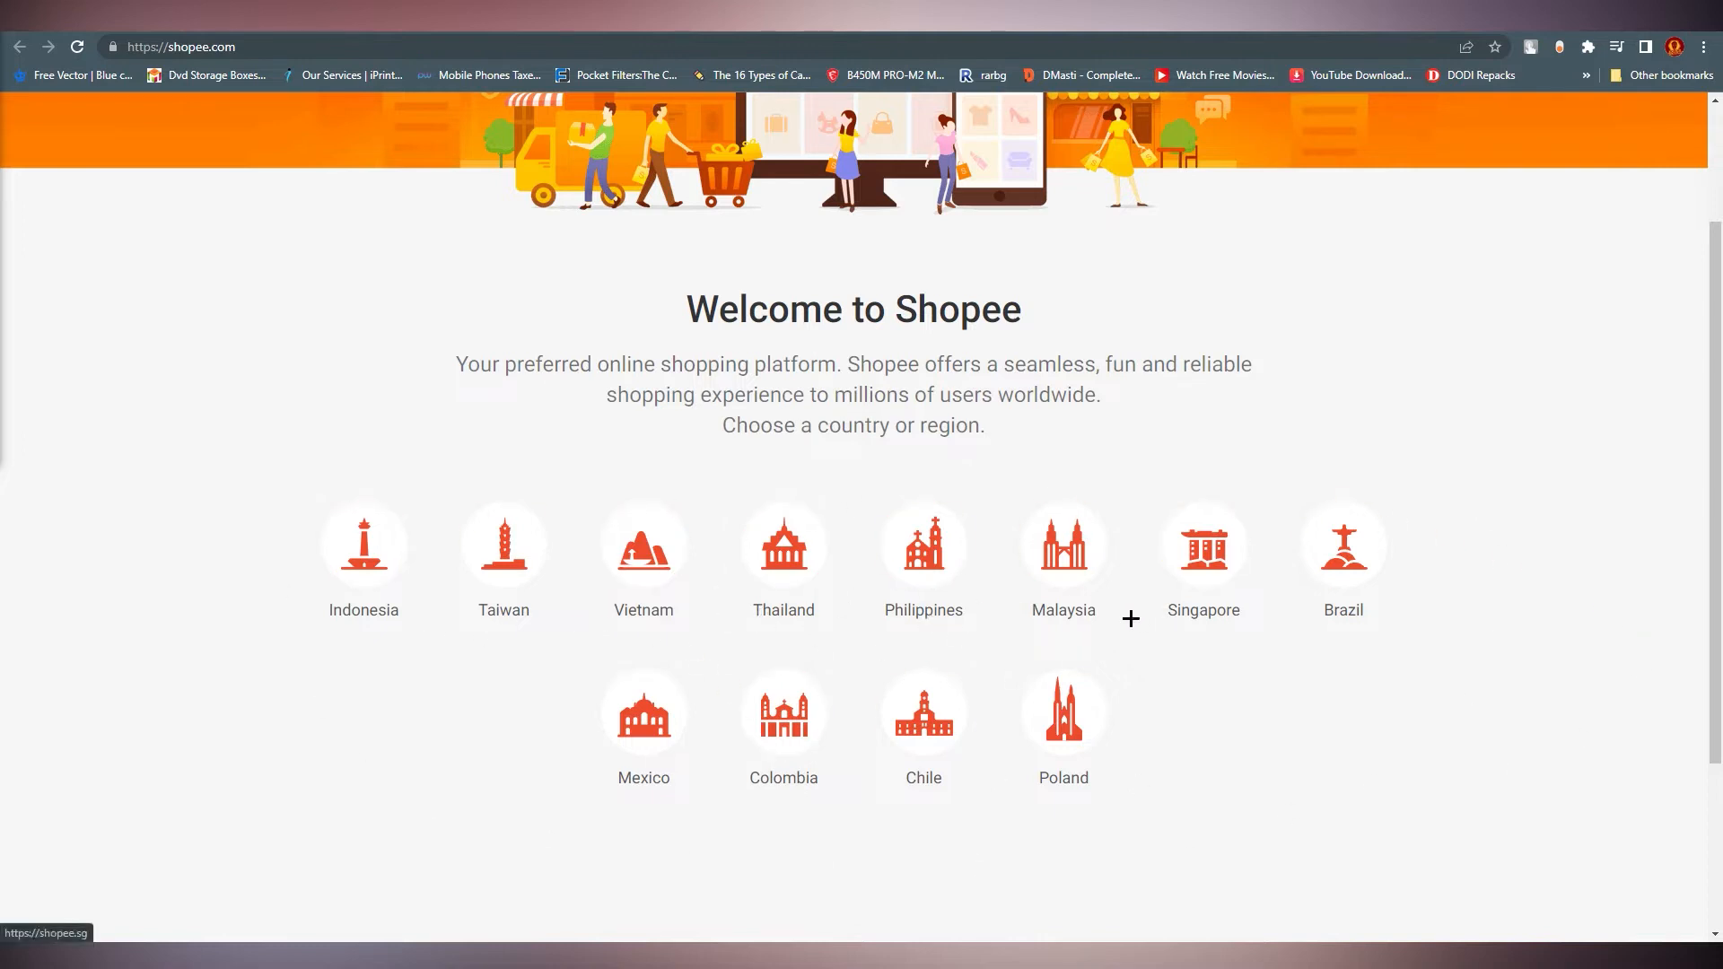
left_click(1058, 558)
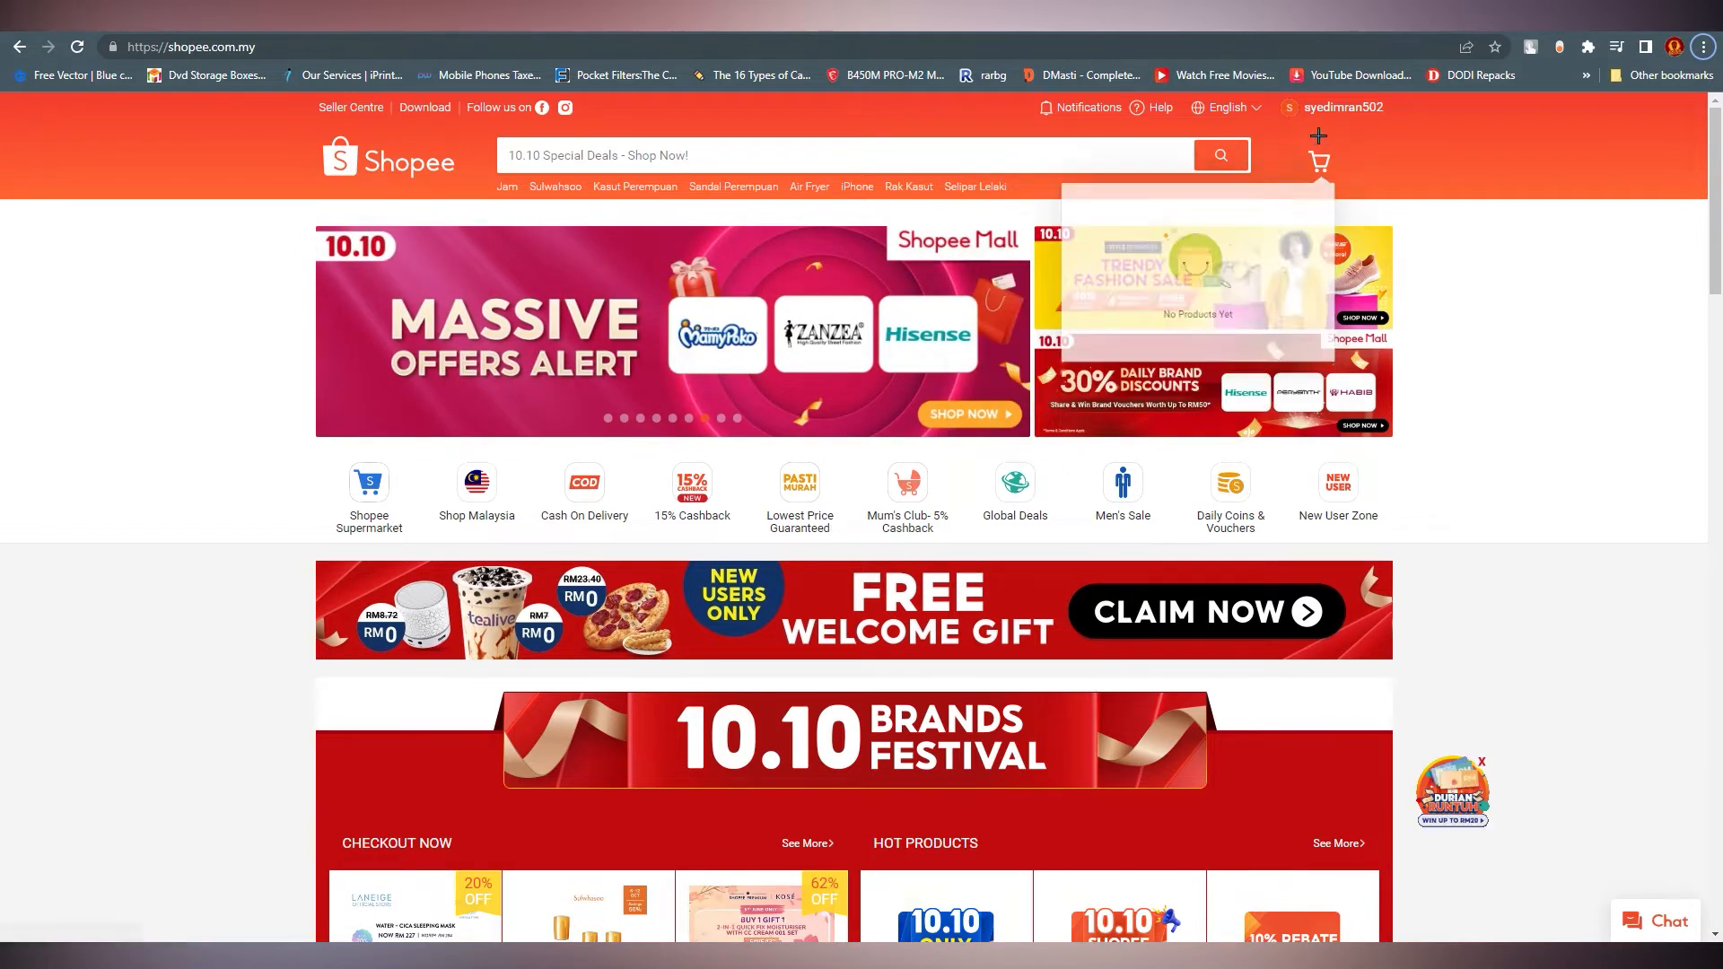
- Browse the Malaysian storefront down to Daily Discover and open the "hottest watch" Murid Genius smart phone watch listing
mouse_move(1343, 112)
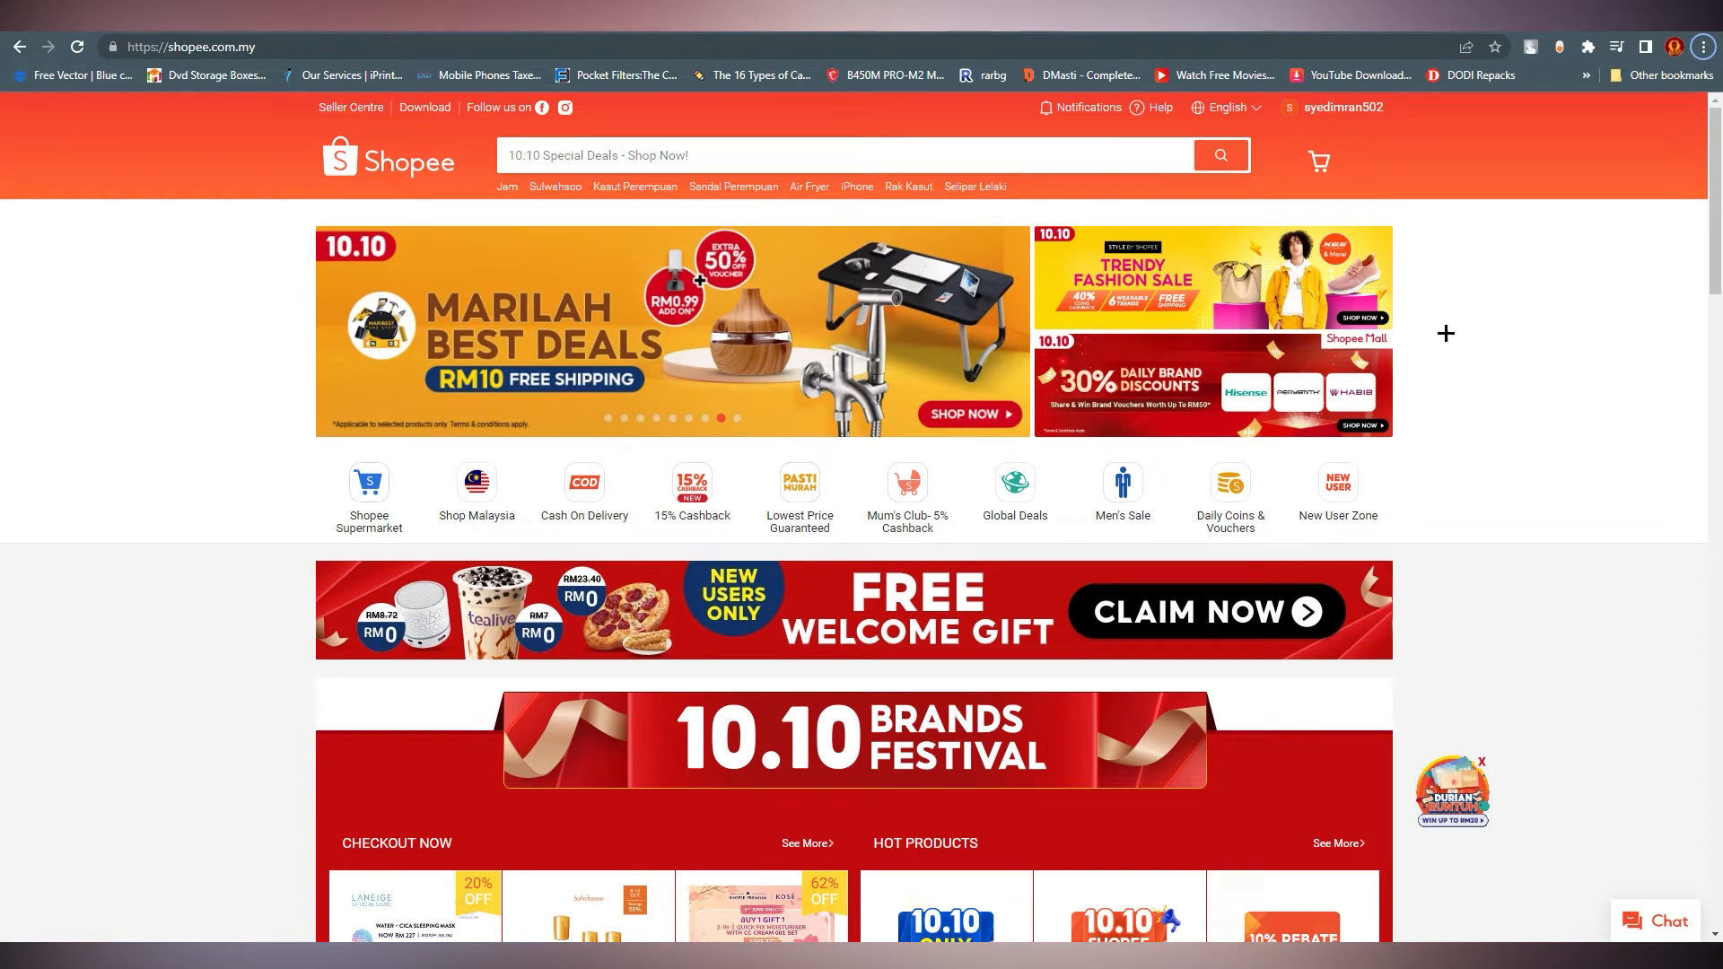
scroll(746, 482, "down", 1)
scroll(747, 482, "down", 10)
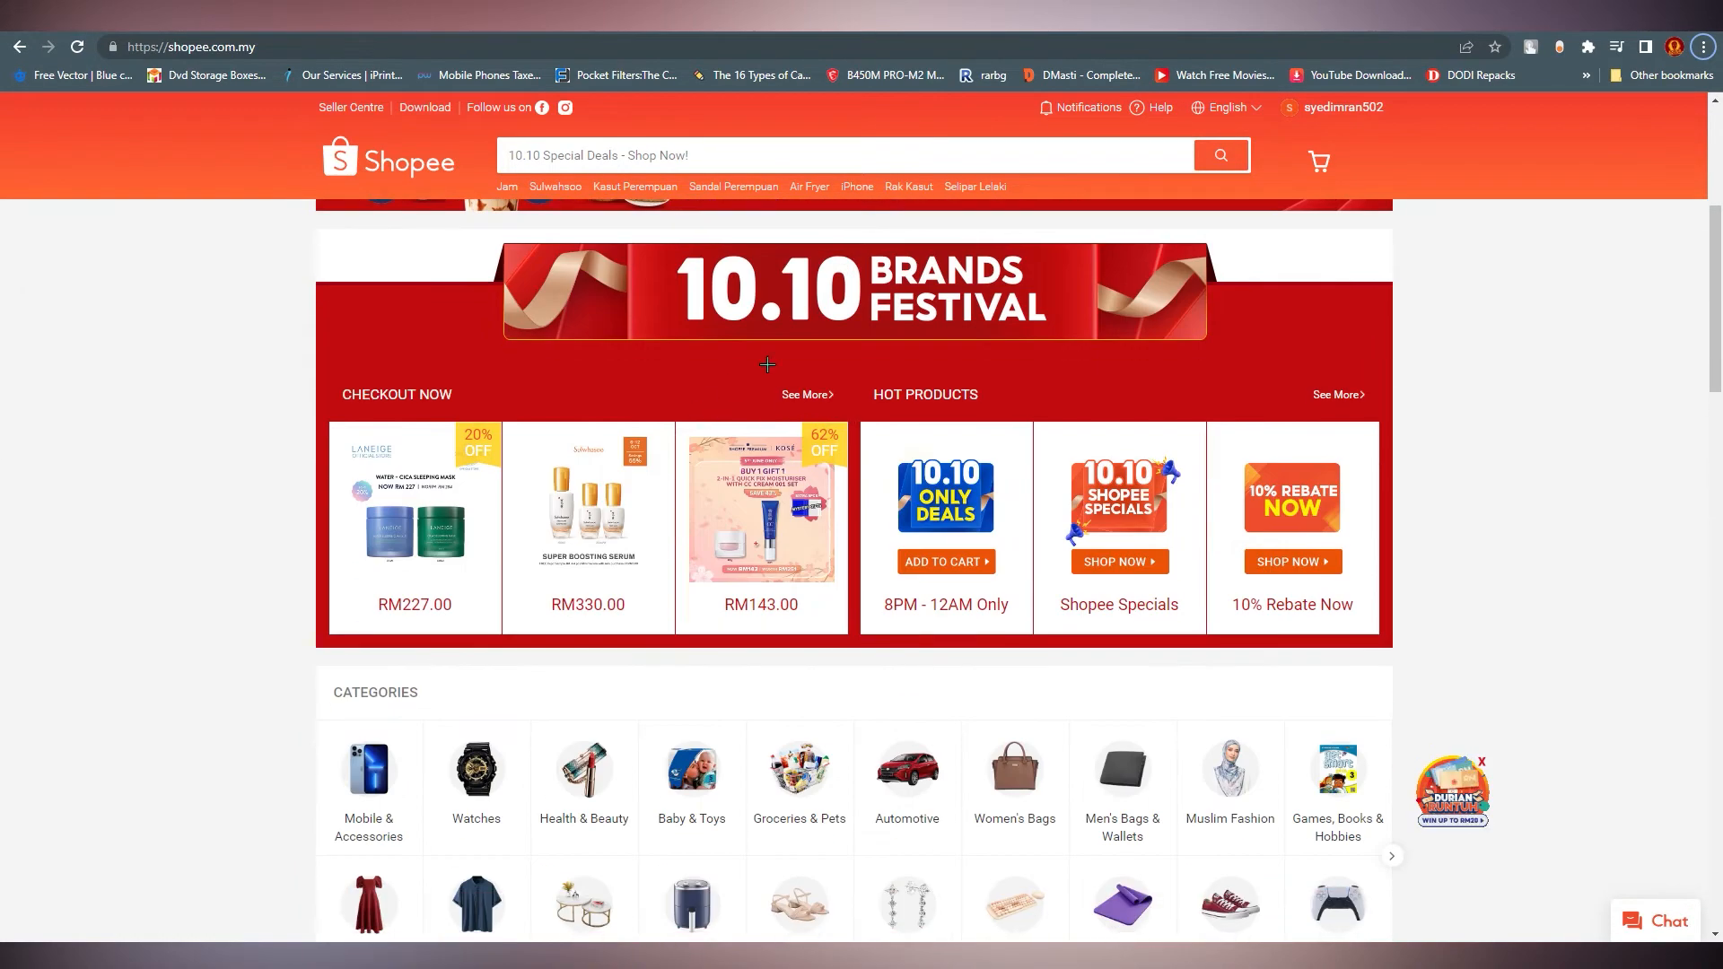
scroll(915, 584, "down", 15)
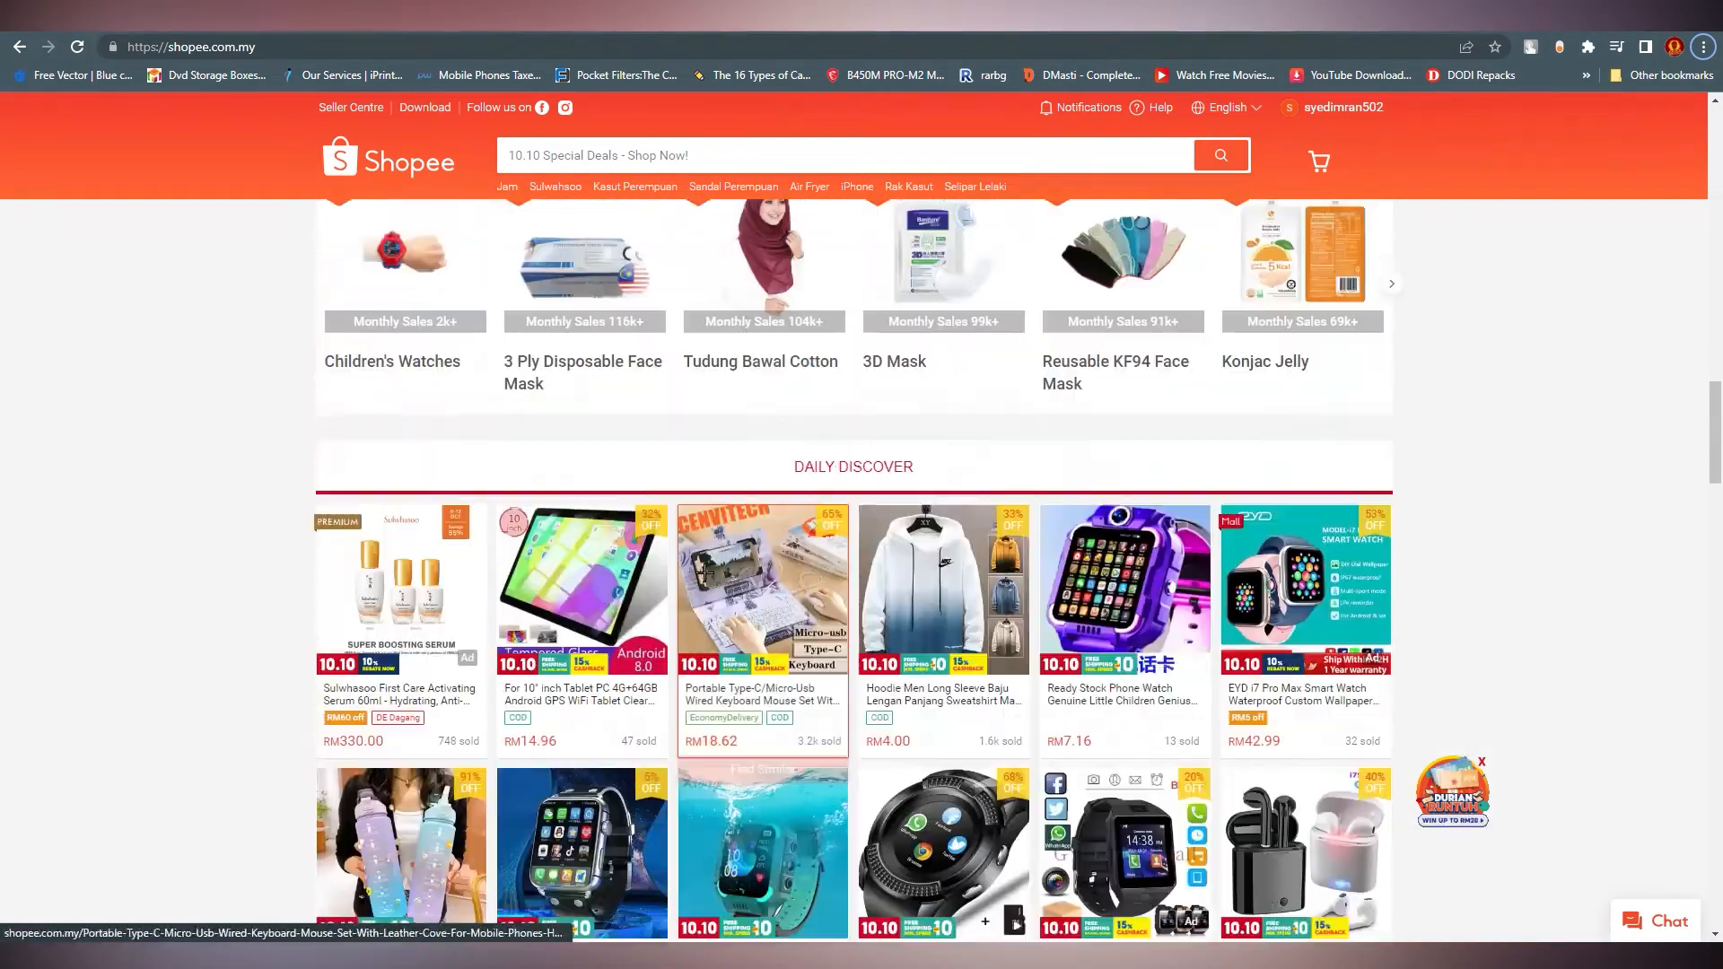
scroll(1094, 827, "down", 3)
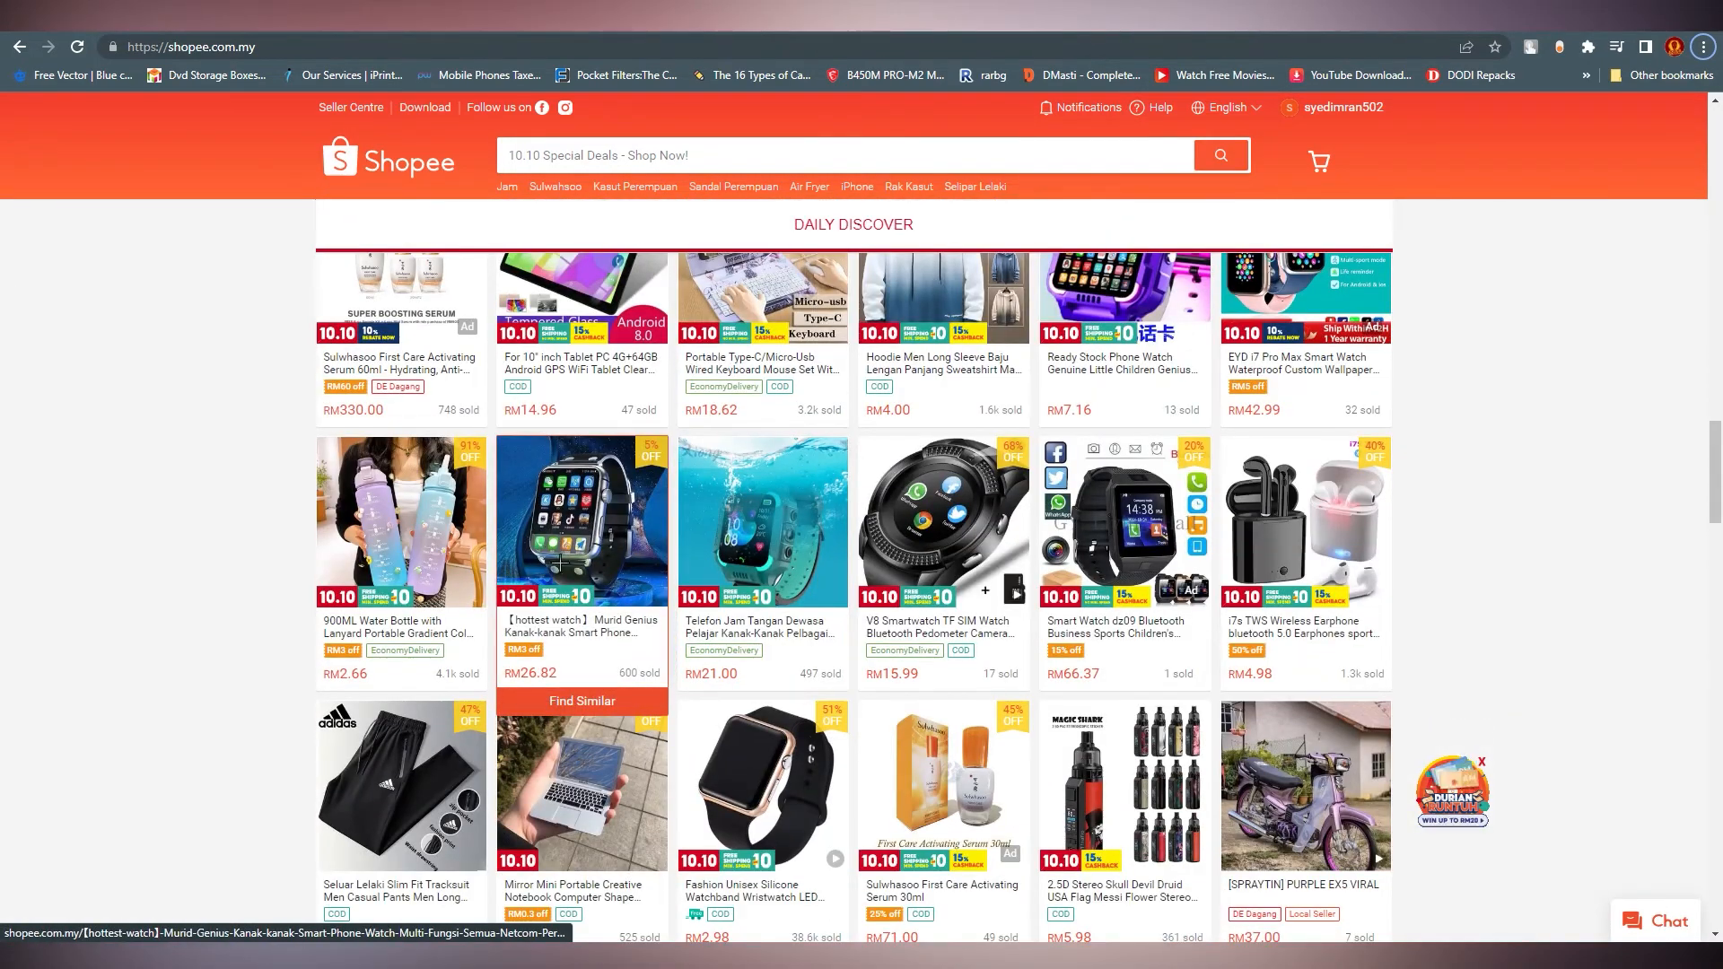
left_click(563, 529)
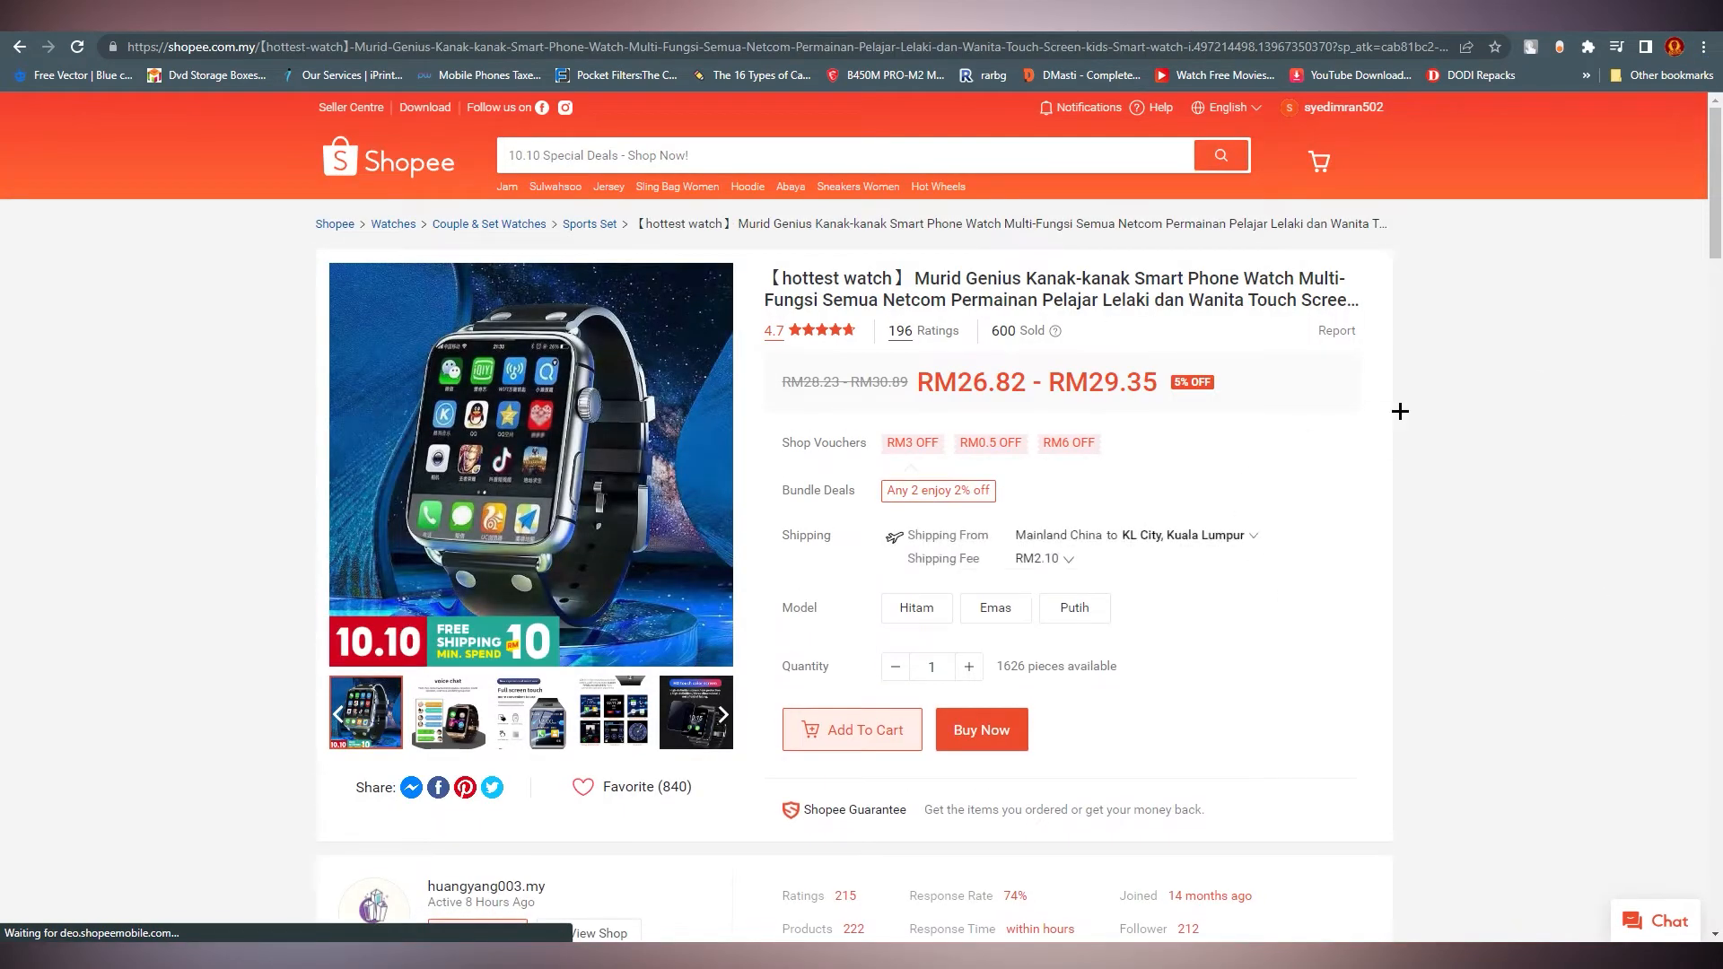
- Examine the watch listing's purchase options, bundle deals, product specifications and product description
scroll(1097, 534, "down", 4)
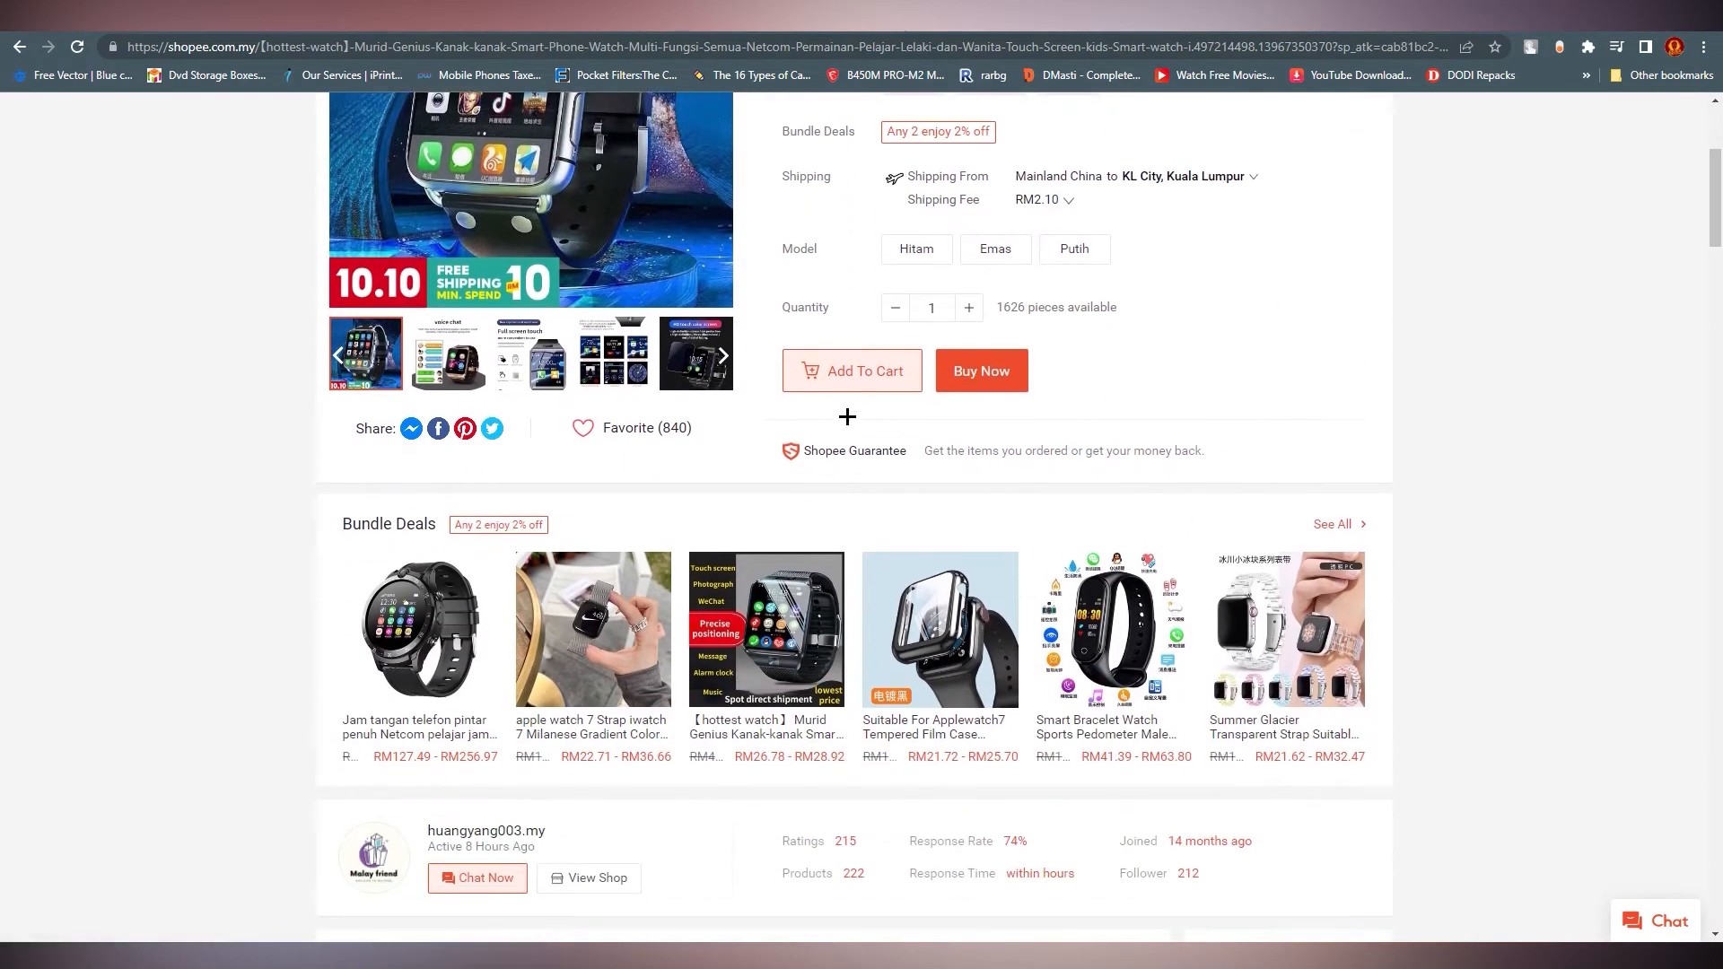
scroll(808, 466, "up", 2)
left_click_drag(796, 633, 926, 598)
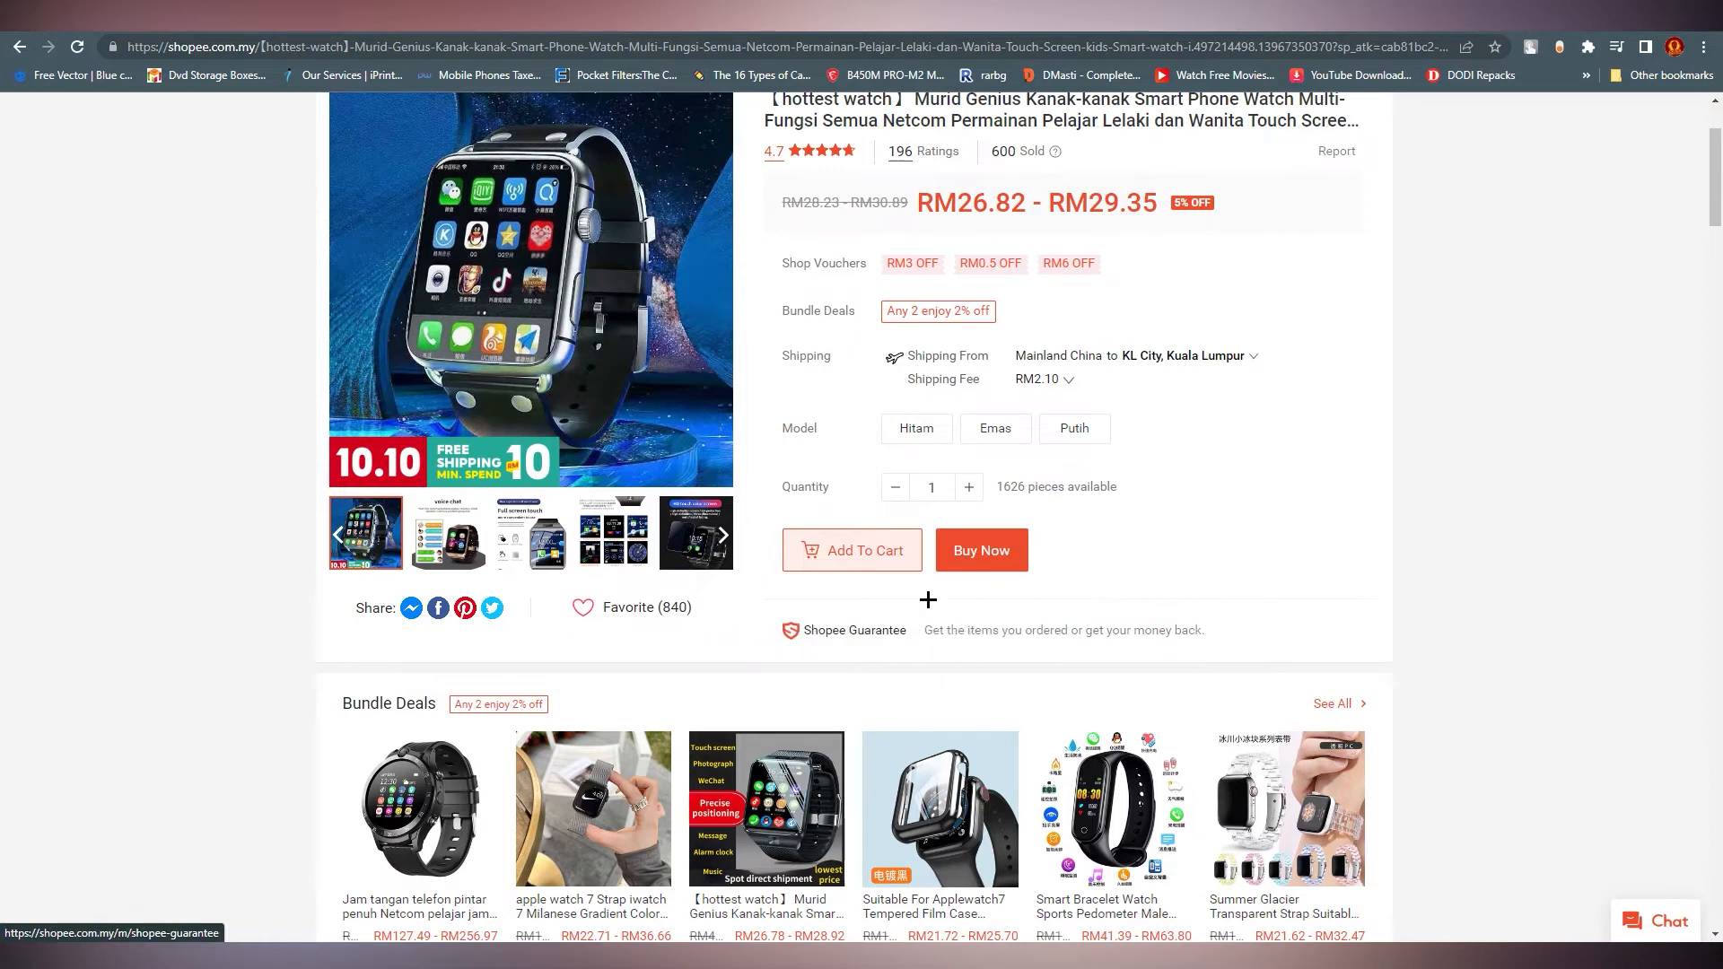
scroll(1298, 533, "up", 2)
scroll(1011, 542, "down", 1)
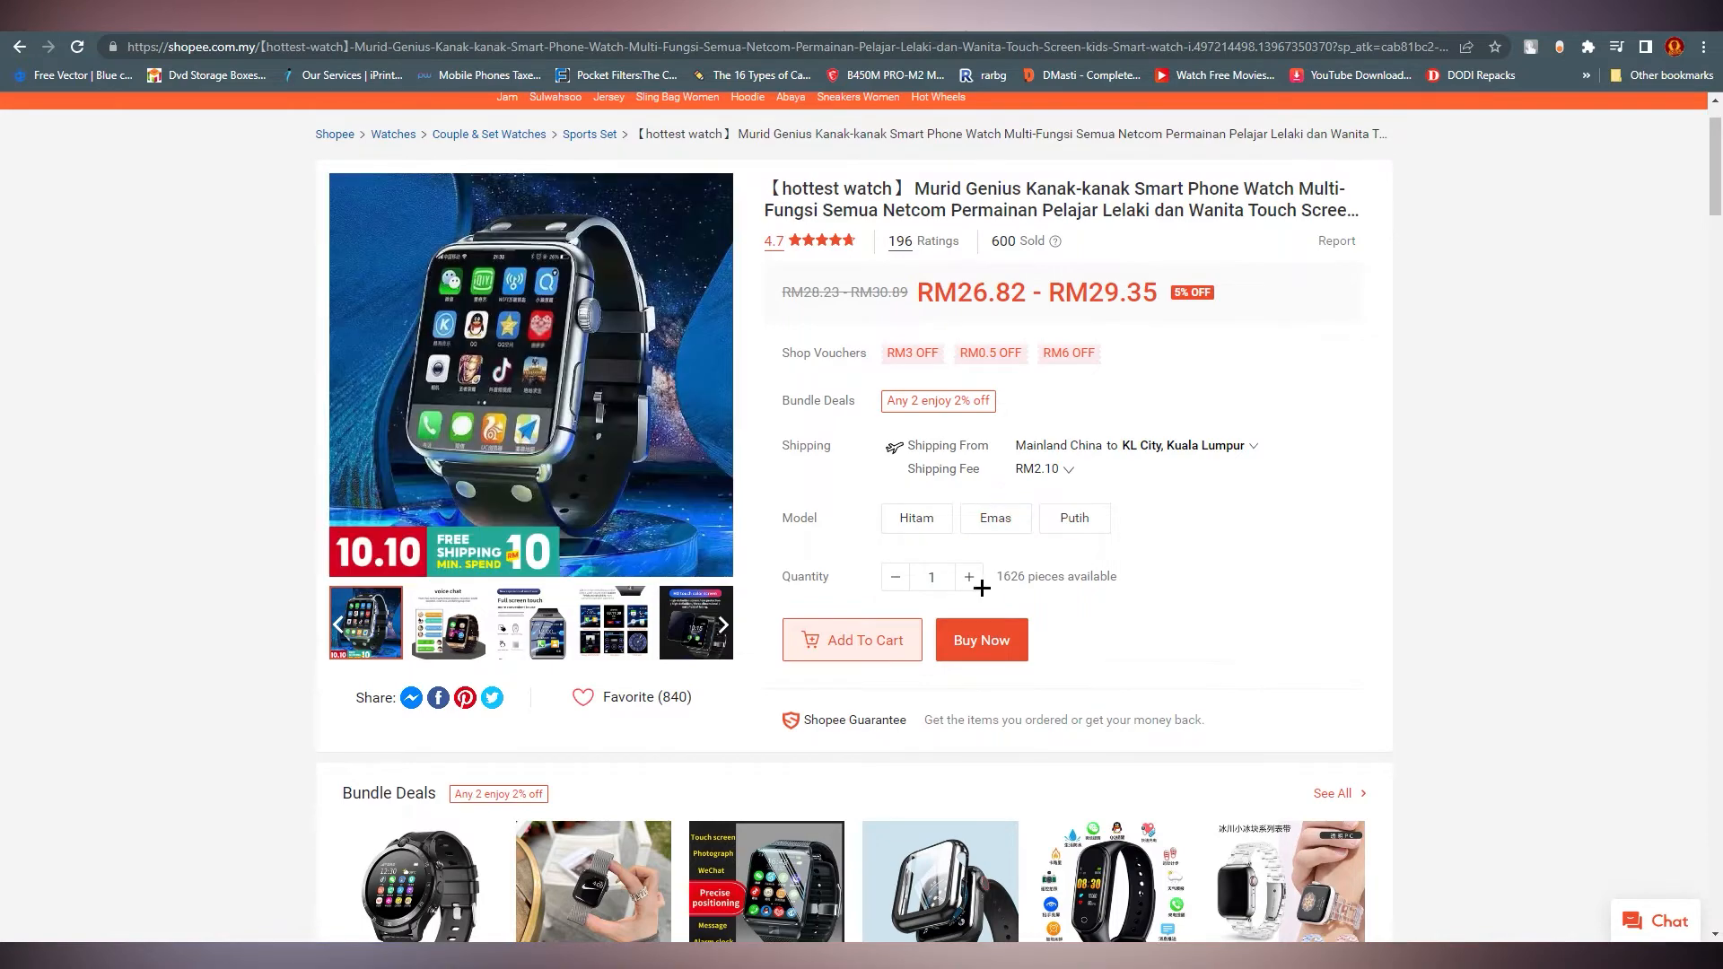
scroll(1094, 614, "down", 10)
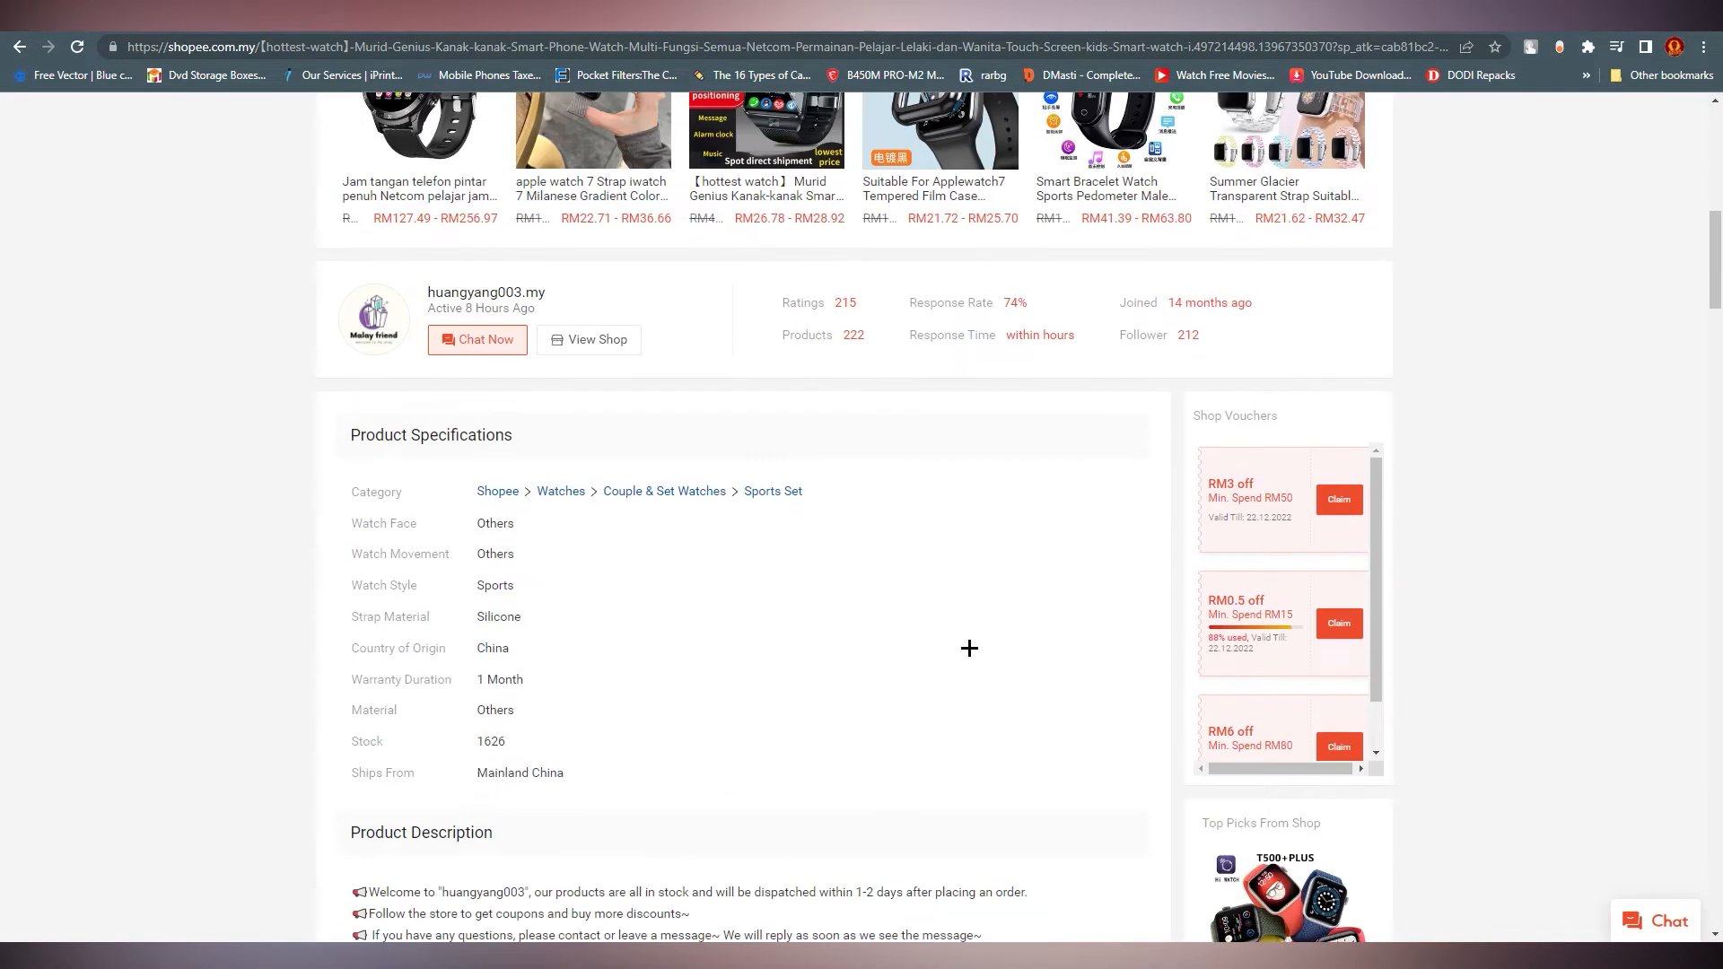
scroll(1097, 643, "down", 5)
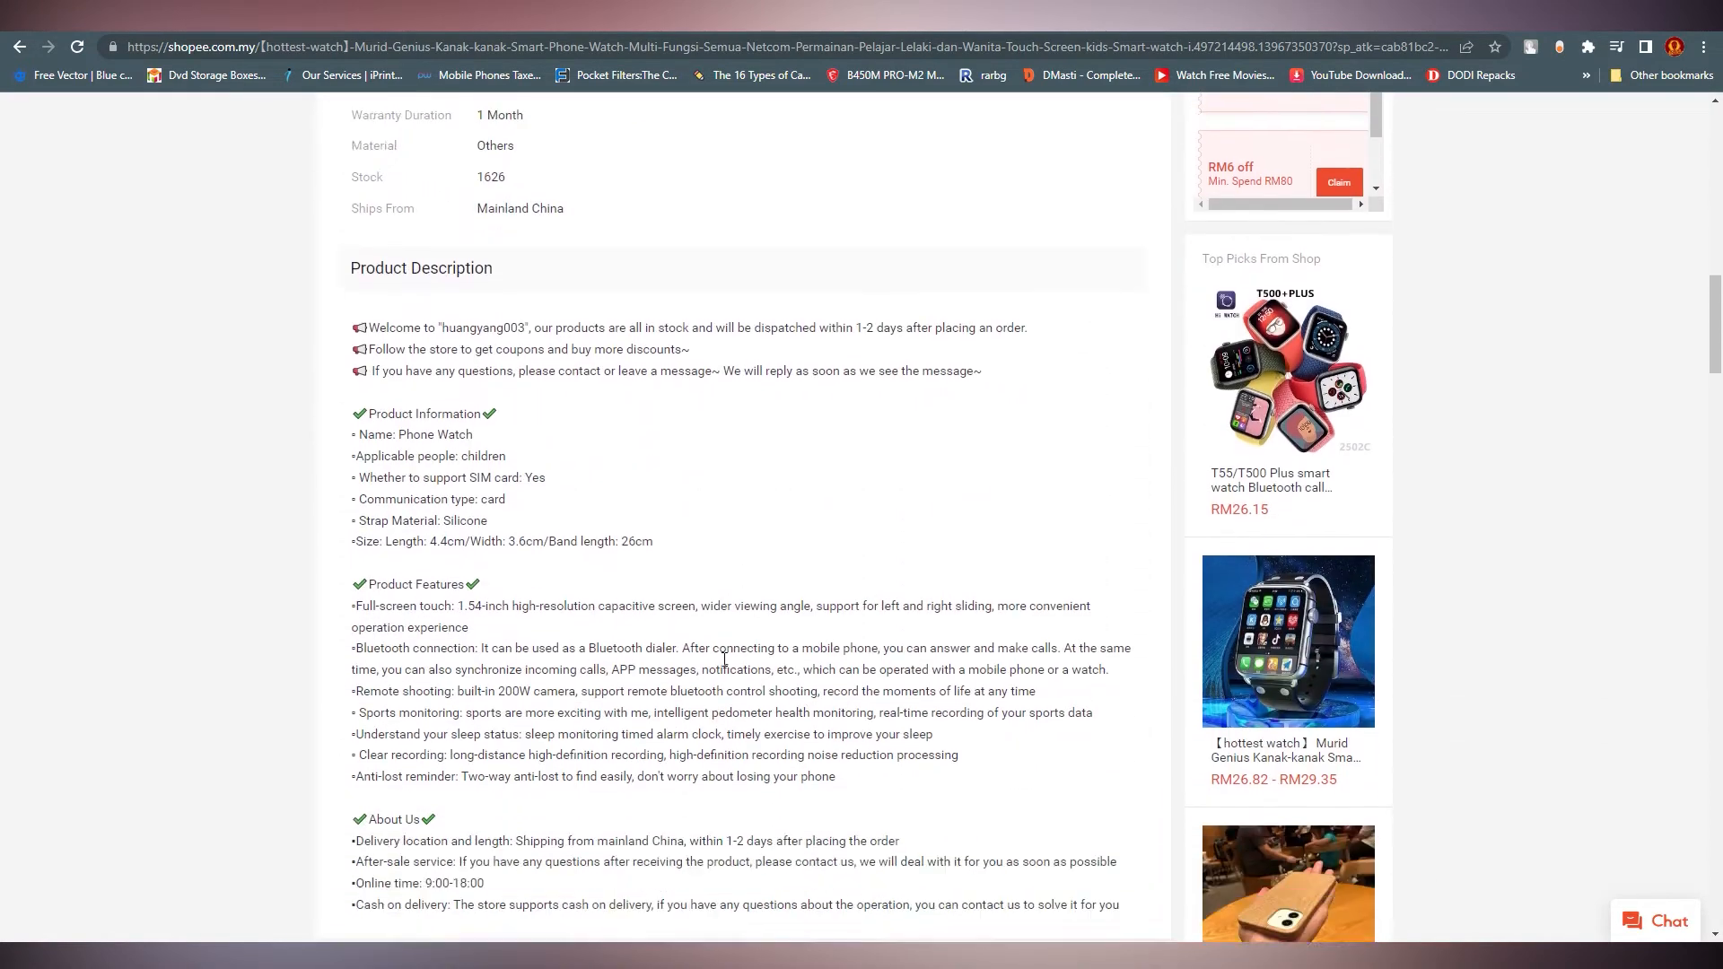
- Read through the watch's product ratings, buyer reviews and seller responses, down to the other items from the same shop
scroll(656, 698, "down", 8)
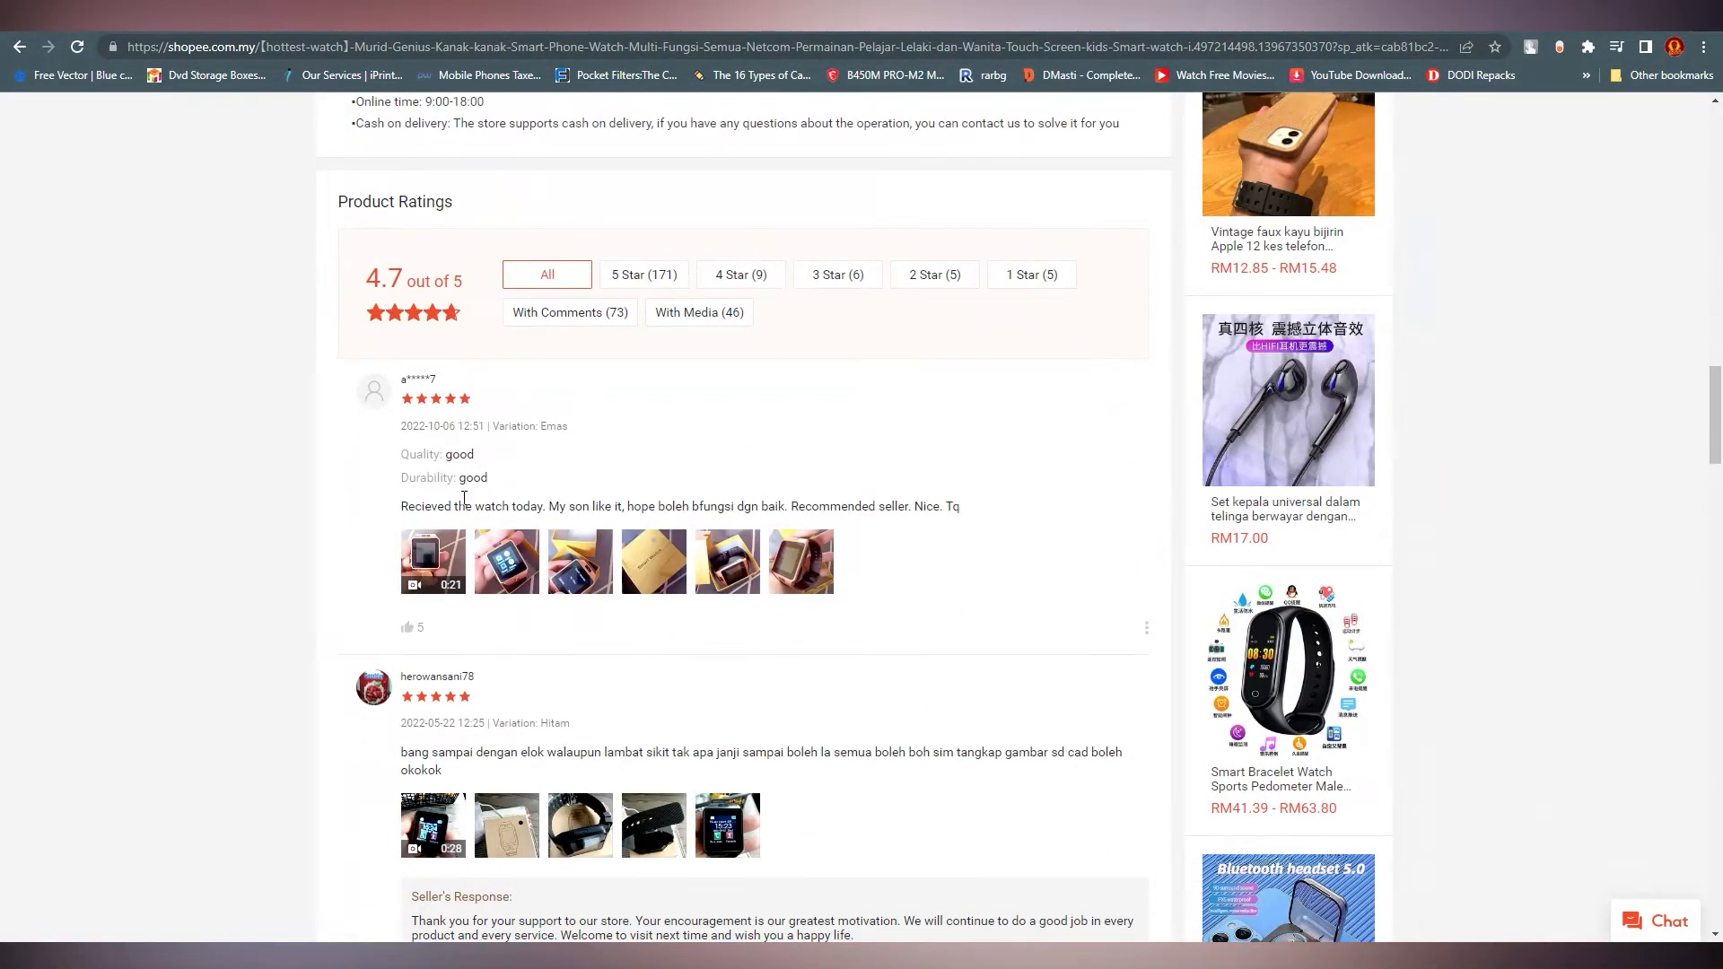
scroll(747, 679, "down", 4)
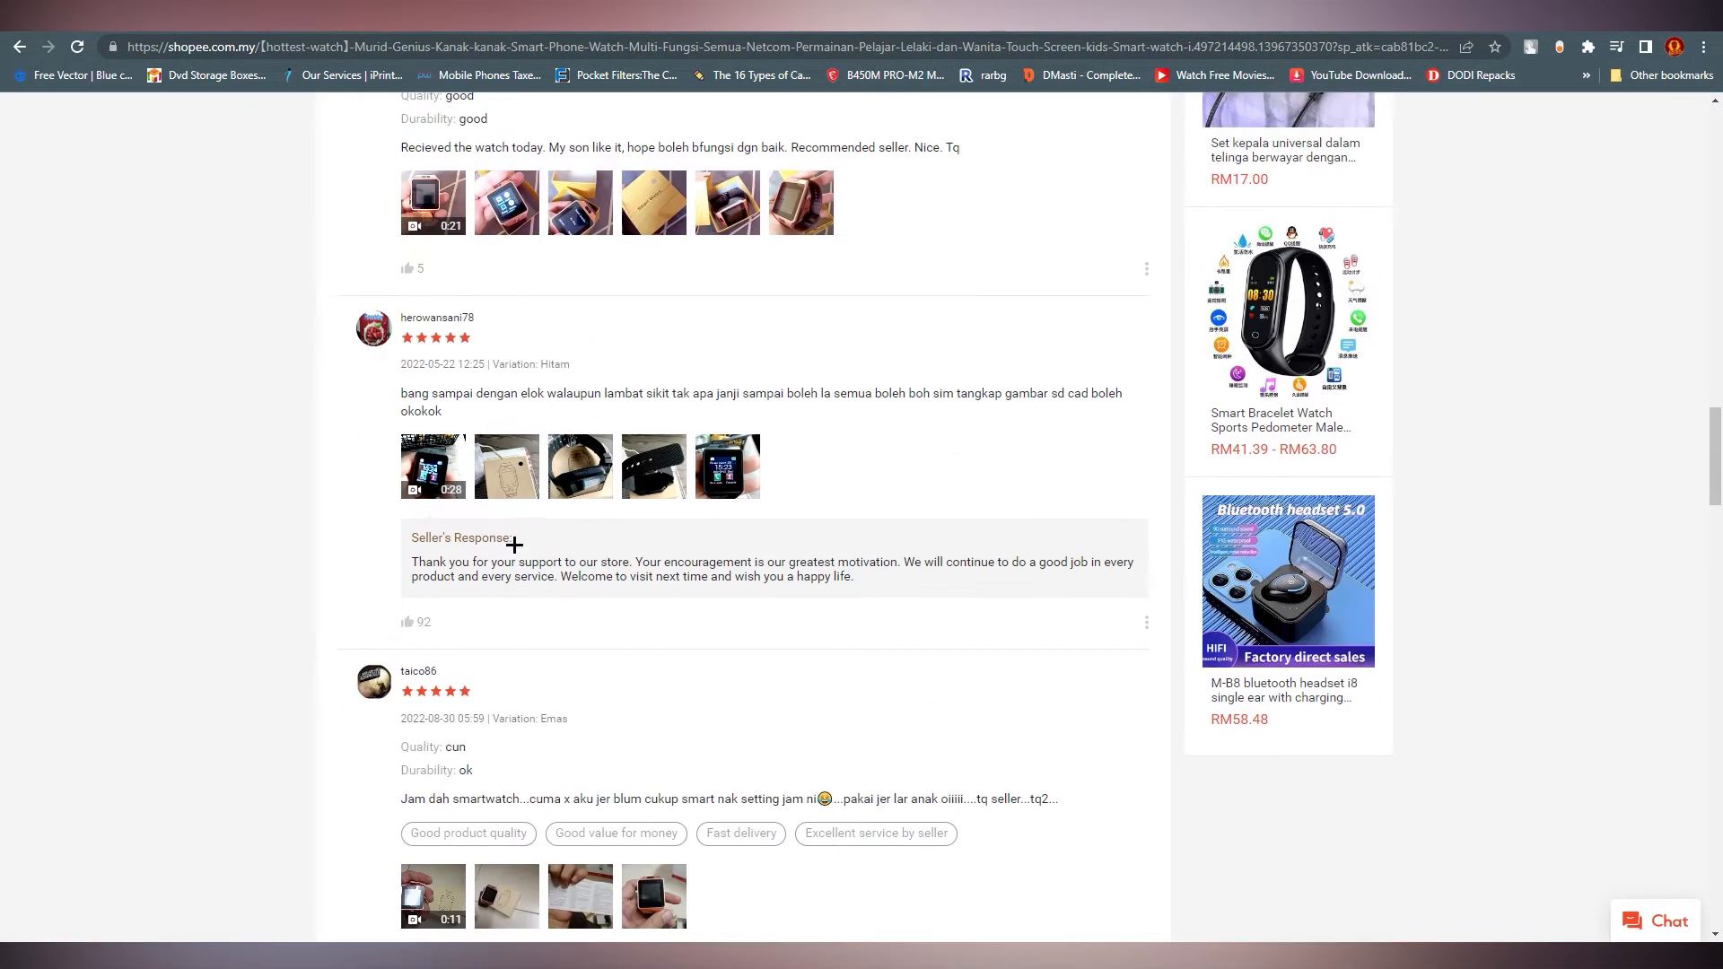
scroll(718, 565, "down", 3)
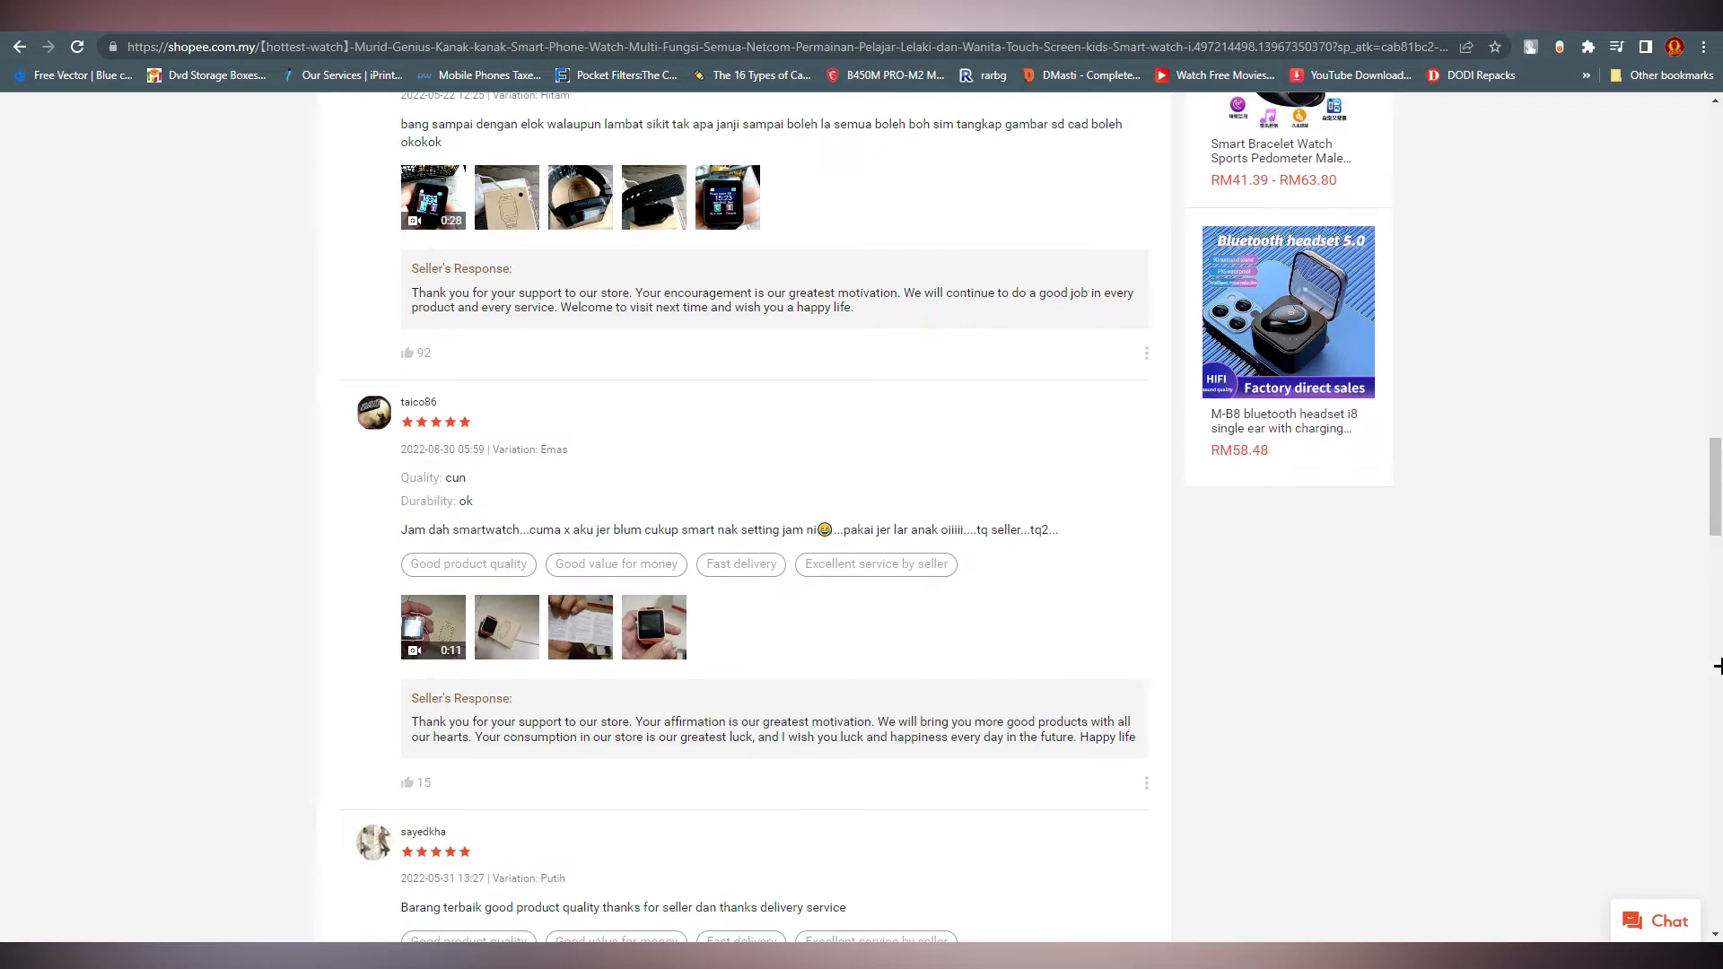
scroll(1716, 666, "down", 5)
scroll(1716, 655, "down", 8)
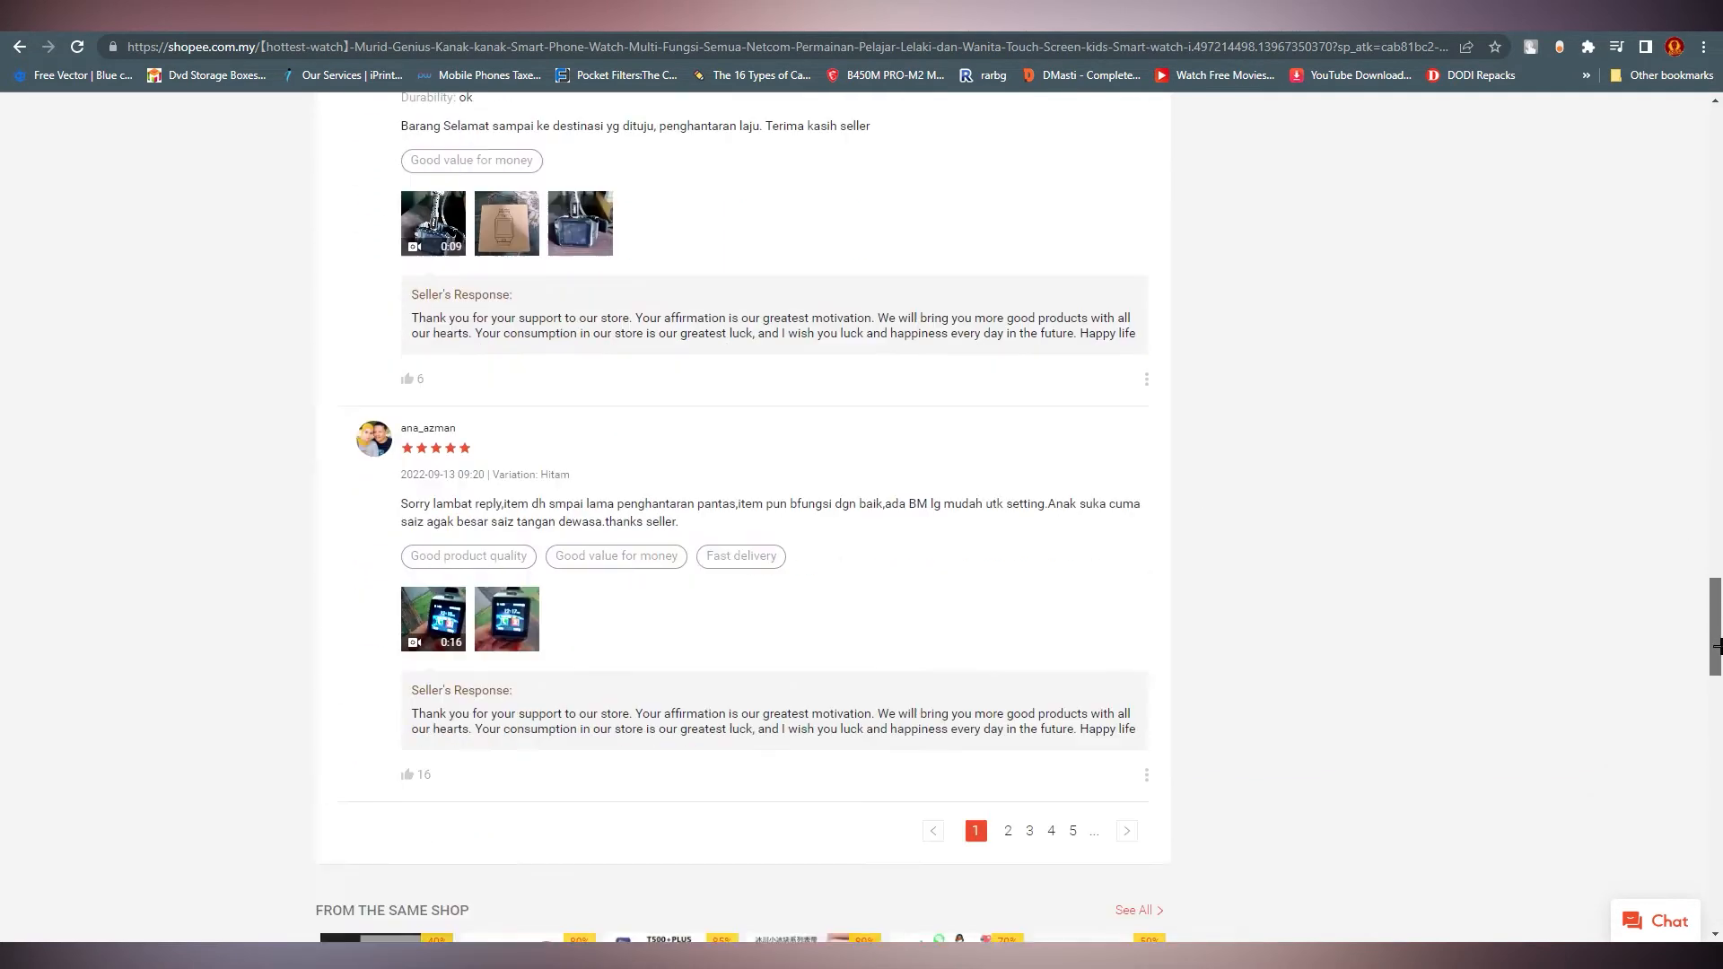
scroll(1716, 646, "down", 4)
scroll(956, 542, "up", 1)
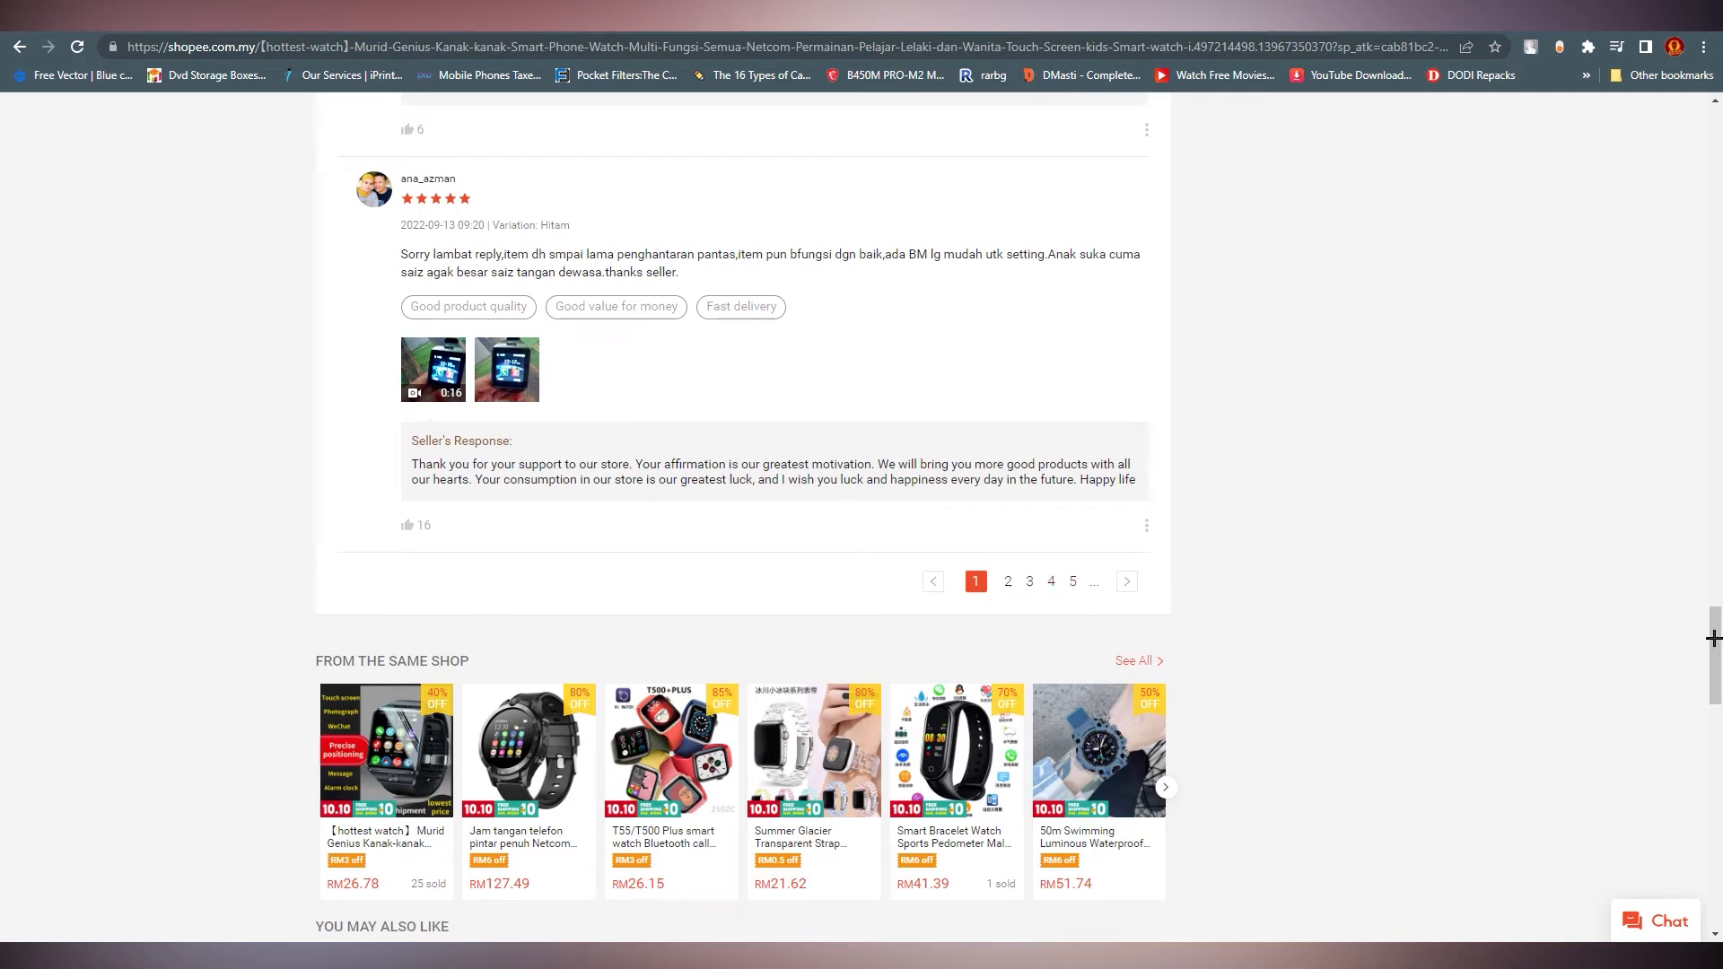
scroll(1715, 619, "up", 2)
left_click_drag(1716, 464, 1716, 161)
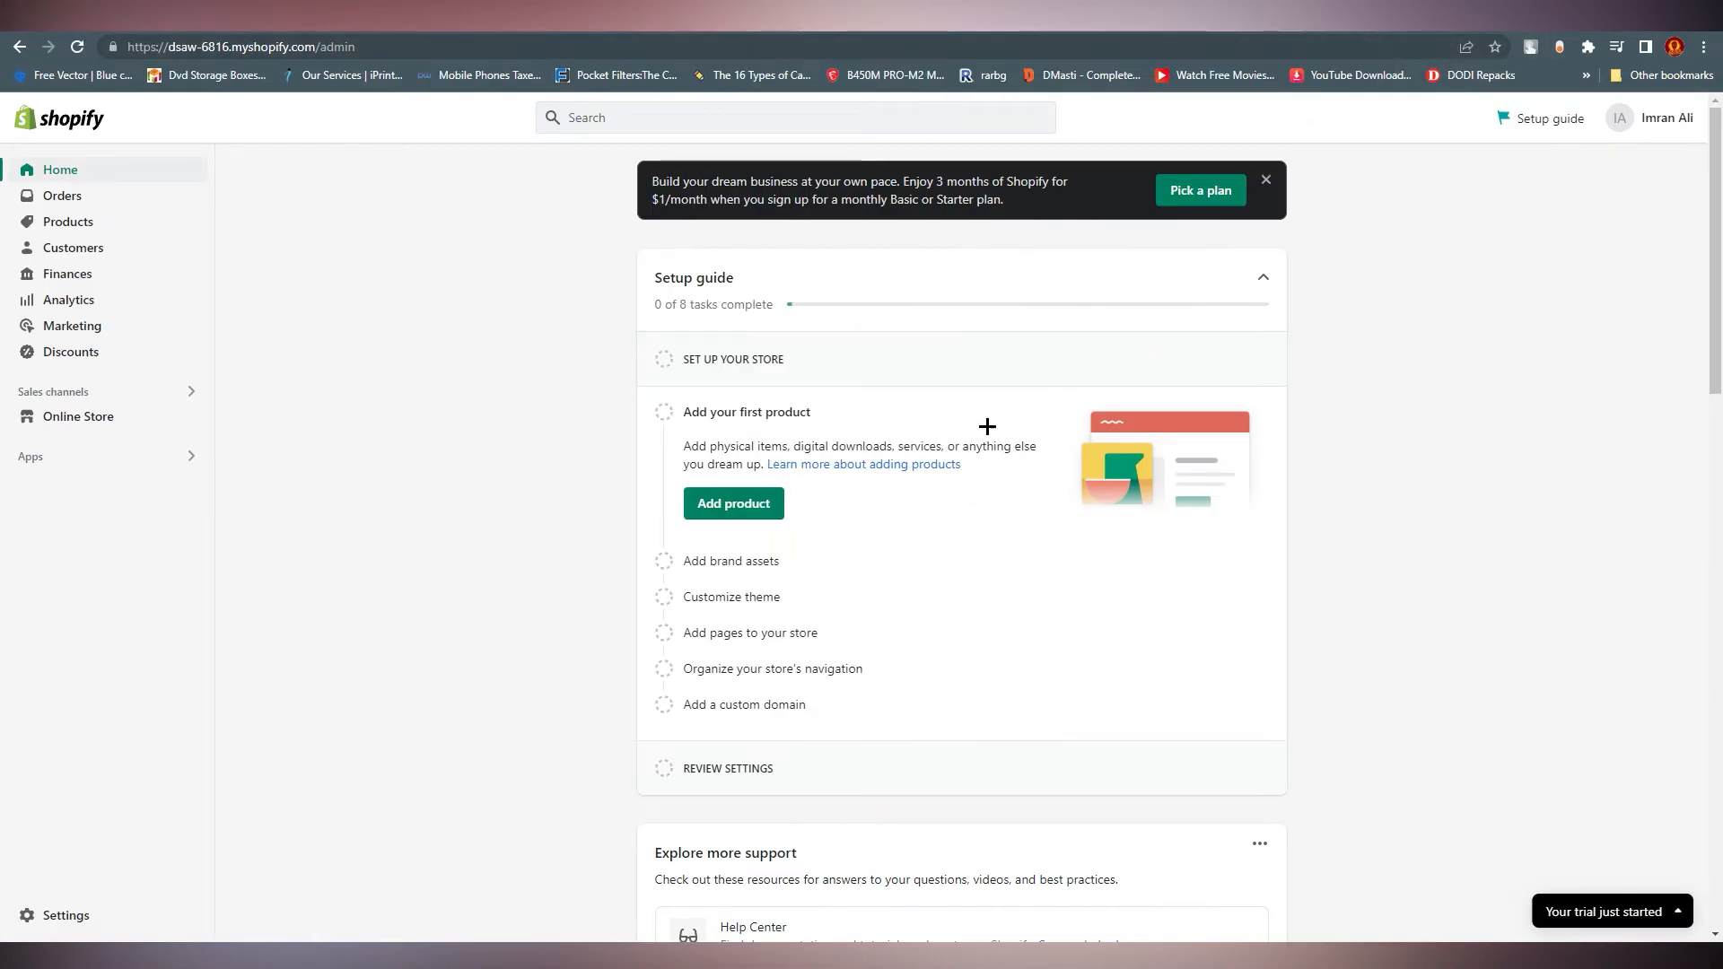
- In the Shopify admin, look up "shopee" among the apps and run that search in the Shopify App Store
left_click(94, 460)
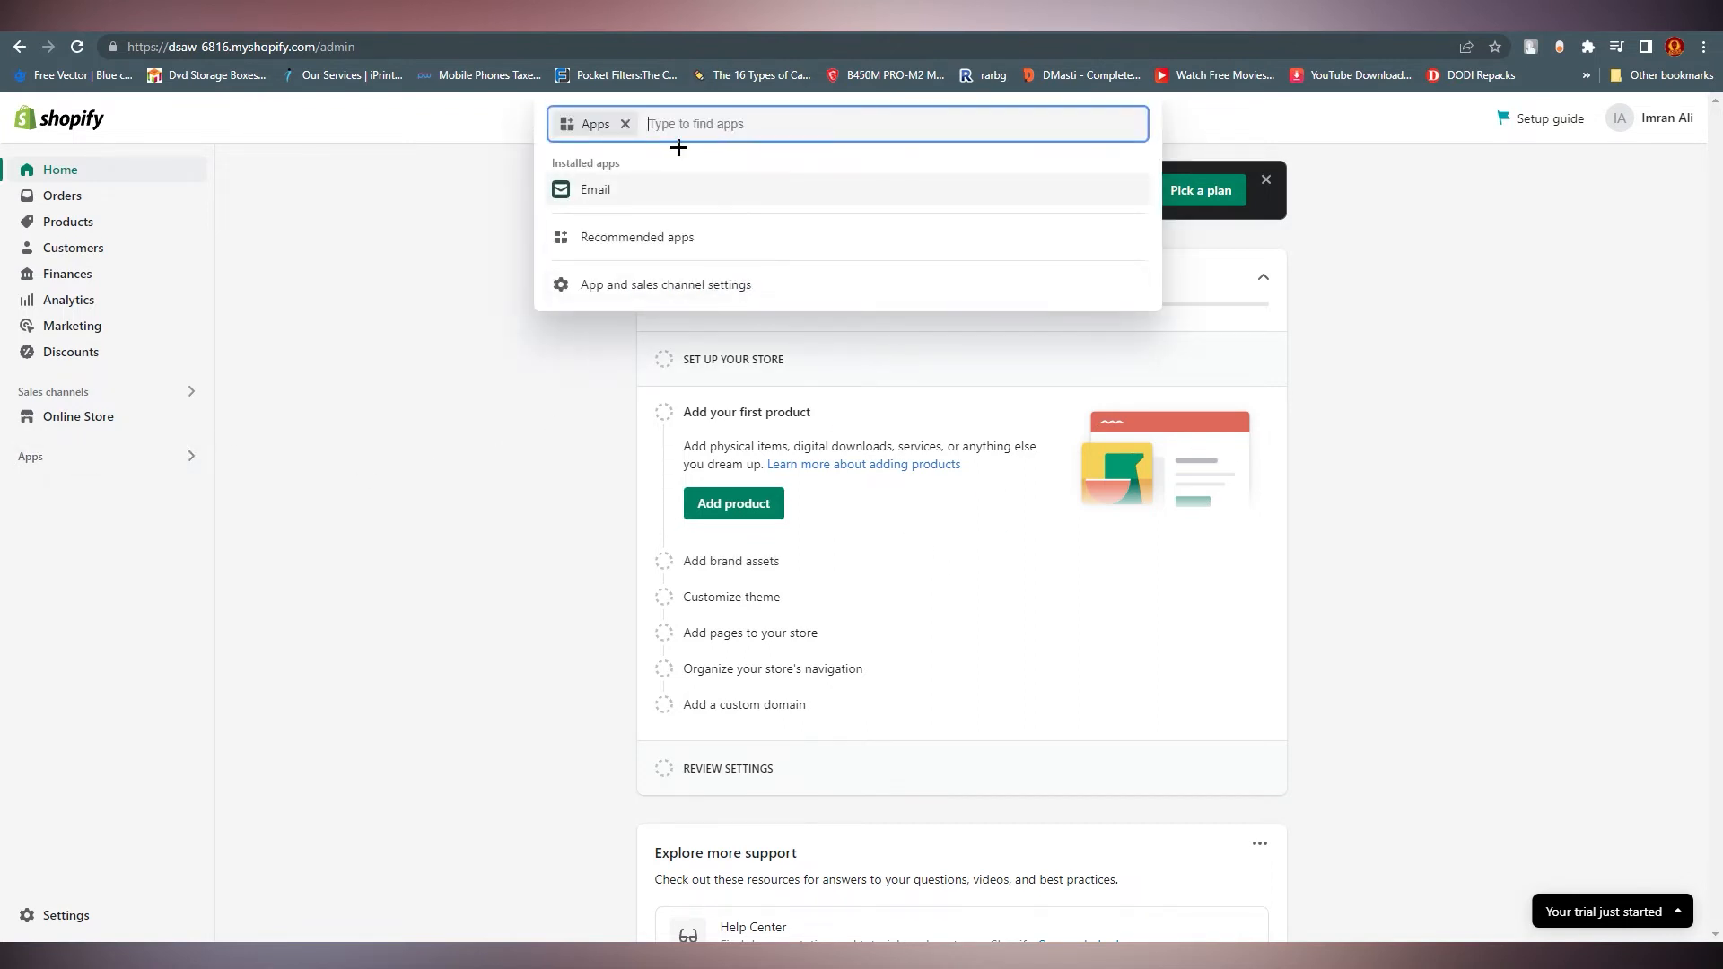
type("sh")
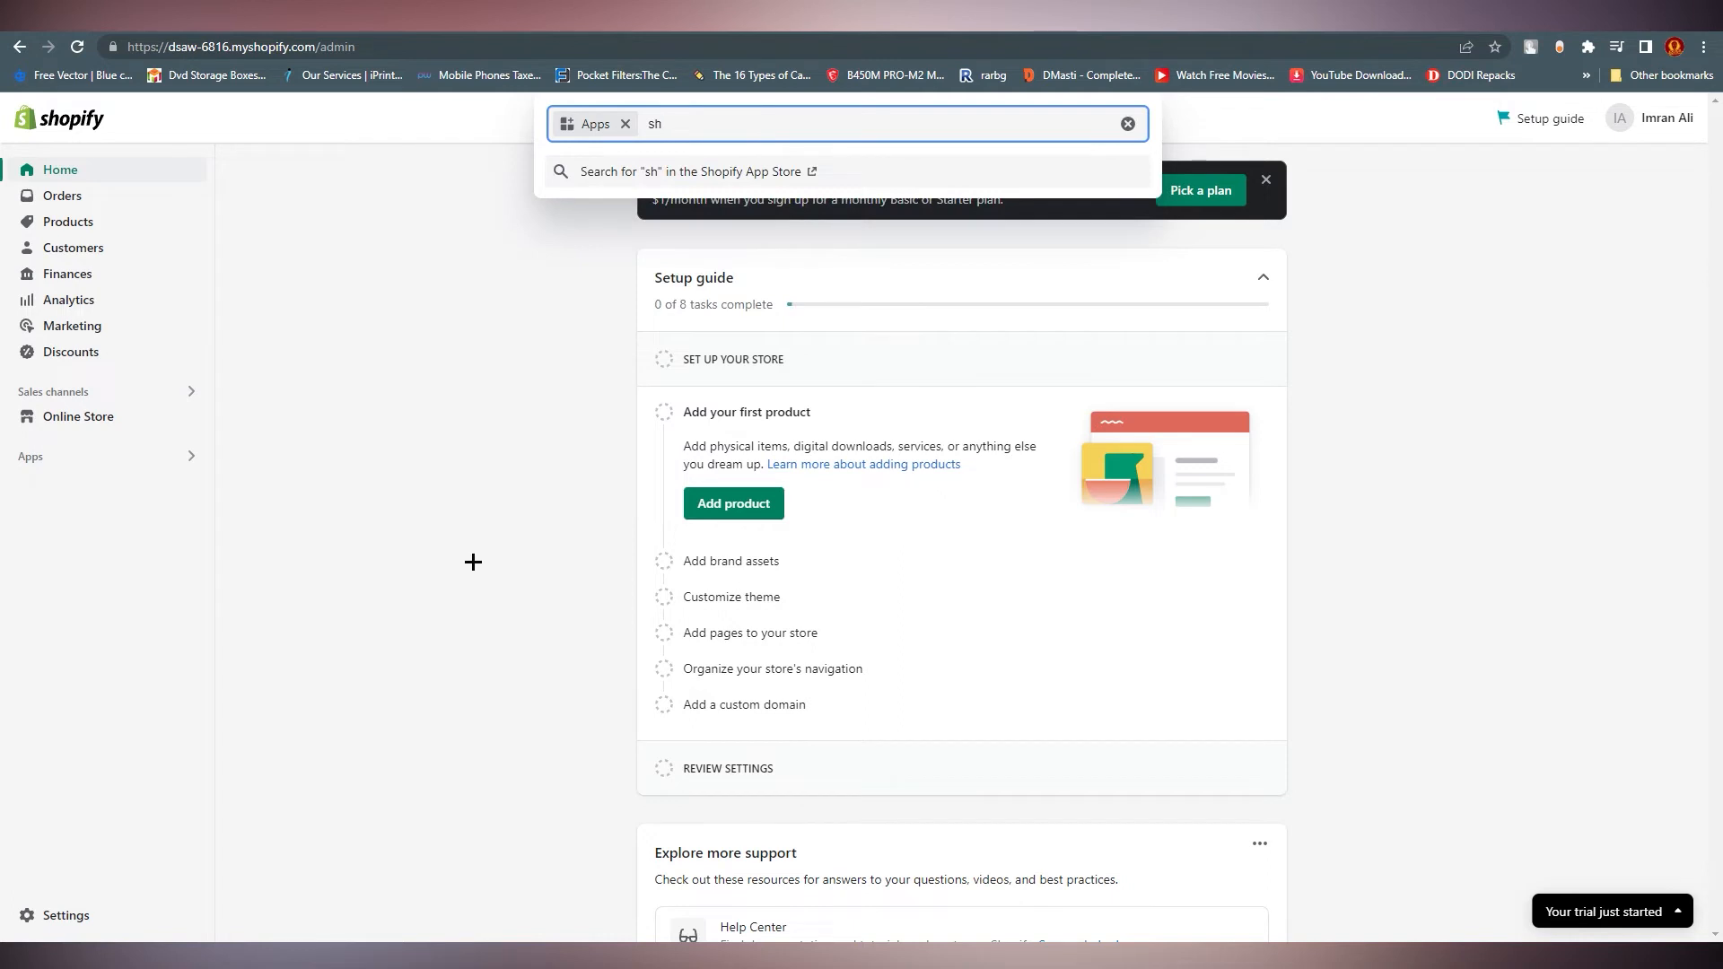
type("opee")
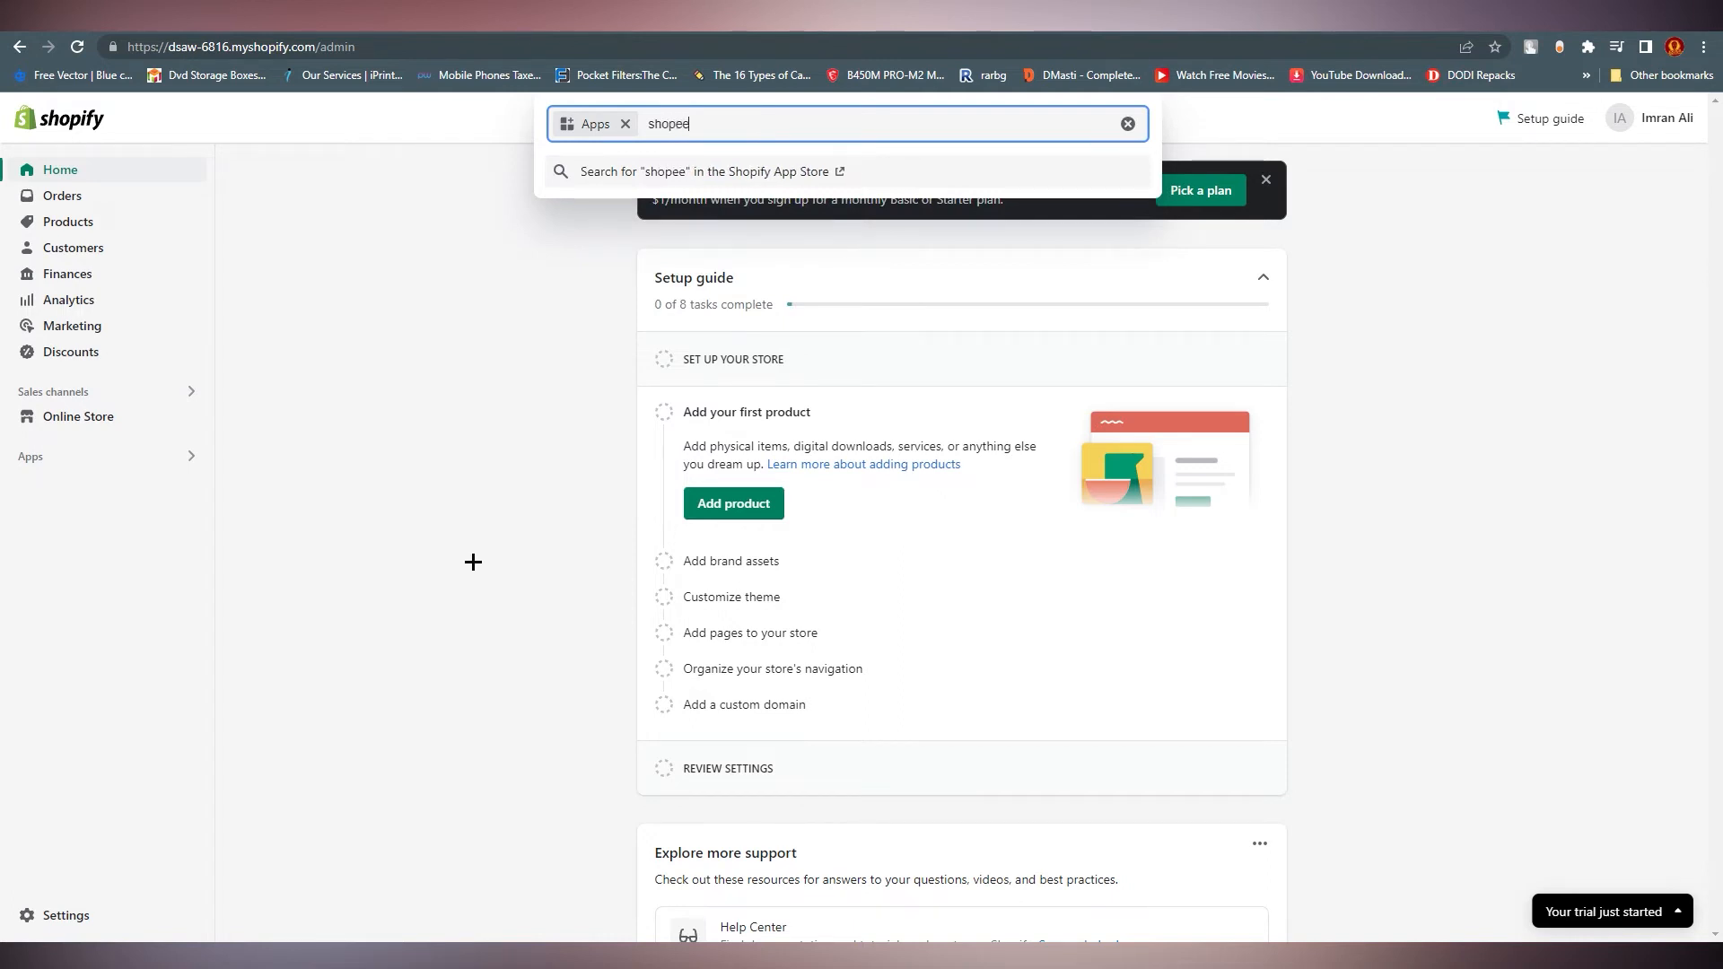
left_click(819, 171)
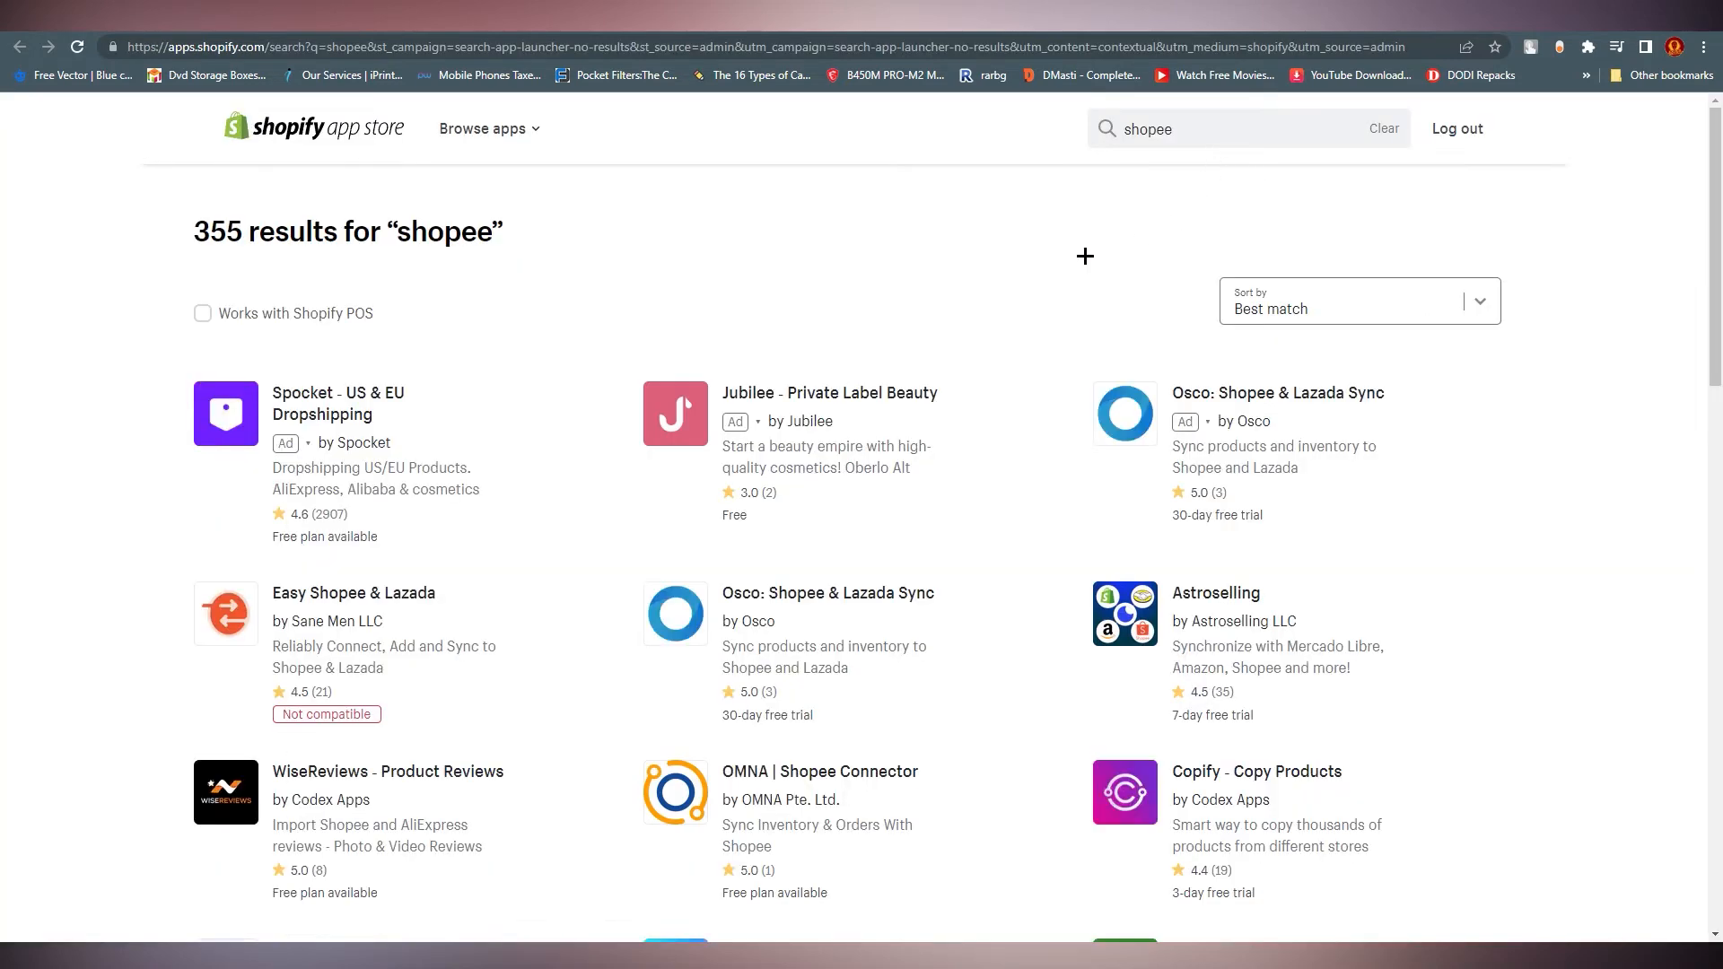
- Browse the app results for "shopee" and open the Shopee channel app page from the search suggestions
scroll(949, 604, "down", 5)
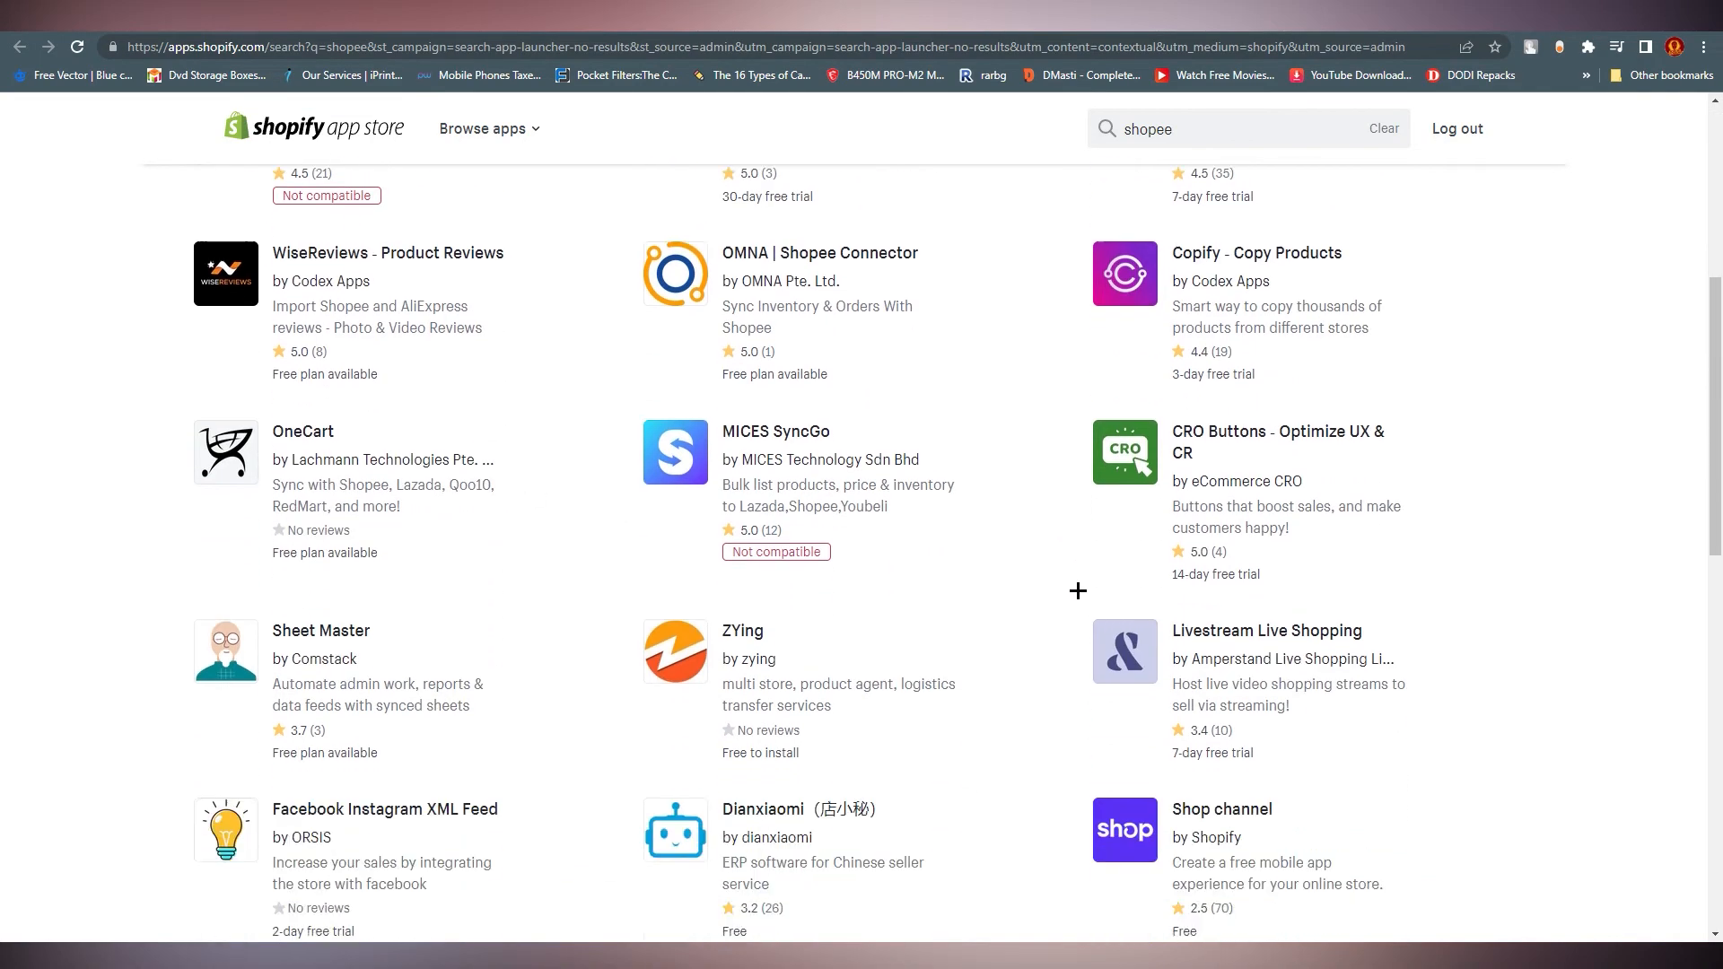
scroll(354, 458, "down", 4)
scroll(1451, 501, "up", 8)
scroll(1158, 709, "down", 2)
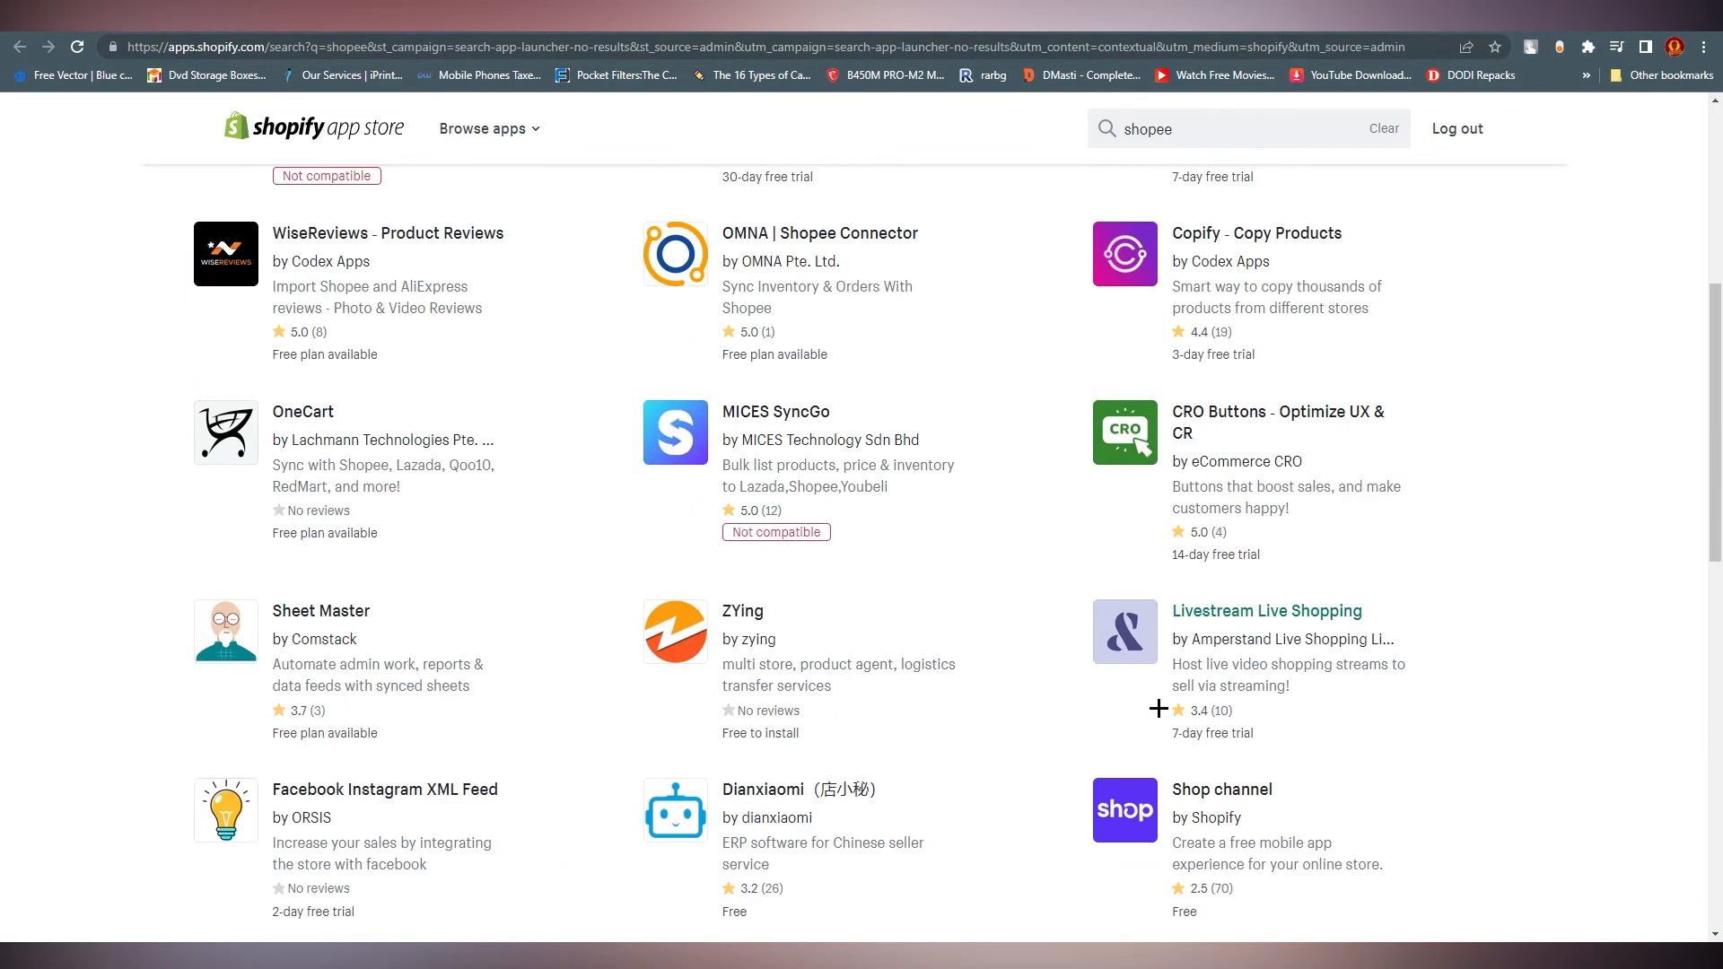
scroll(1158, 709, "up", 6)
left_click(1225, 135)
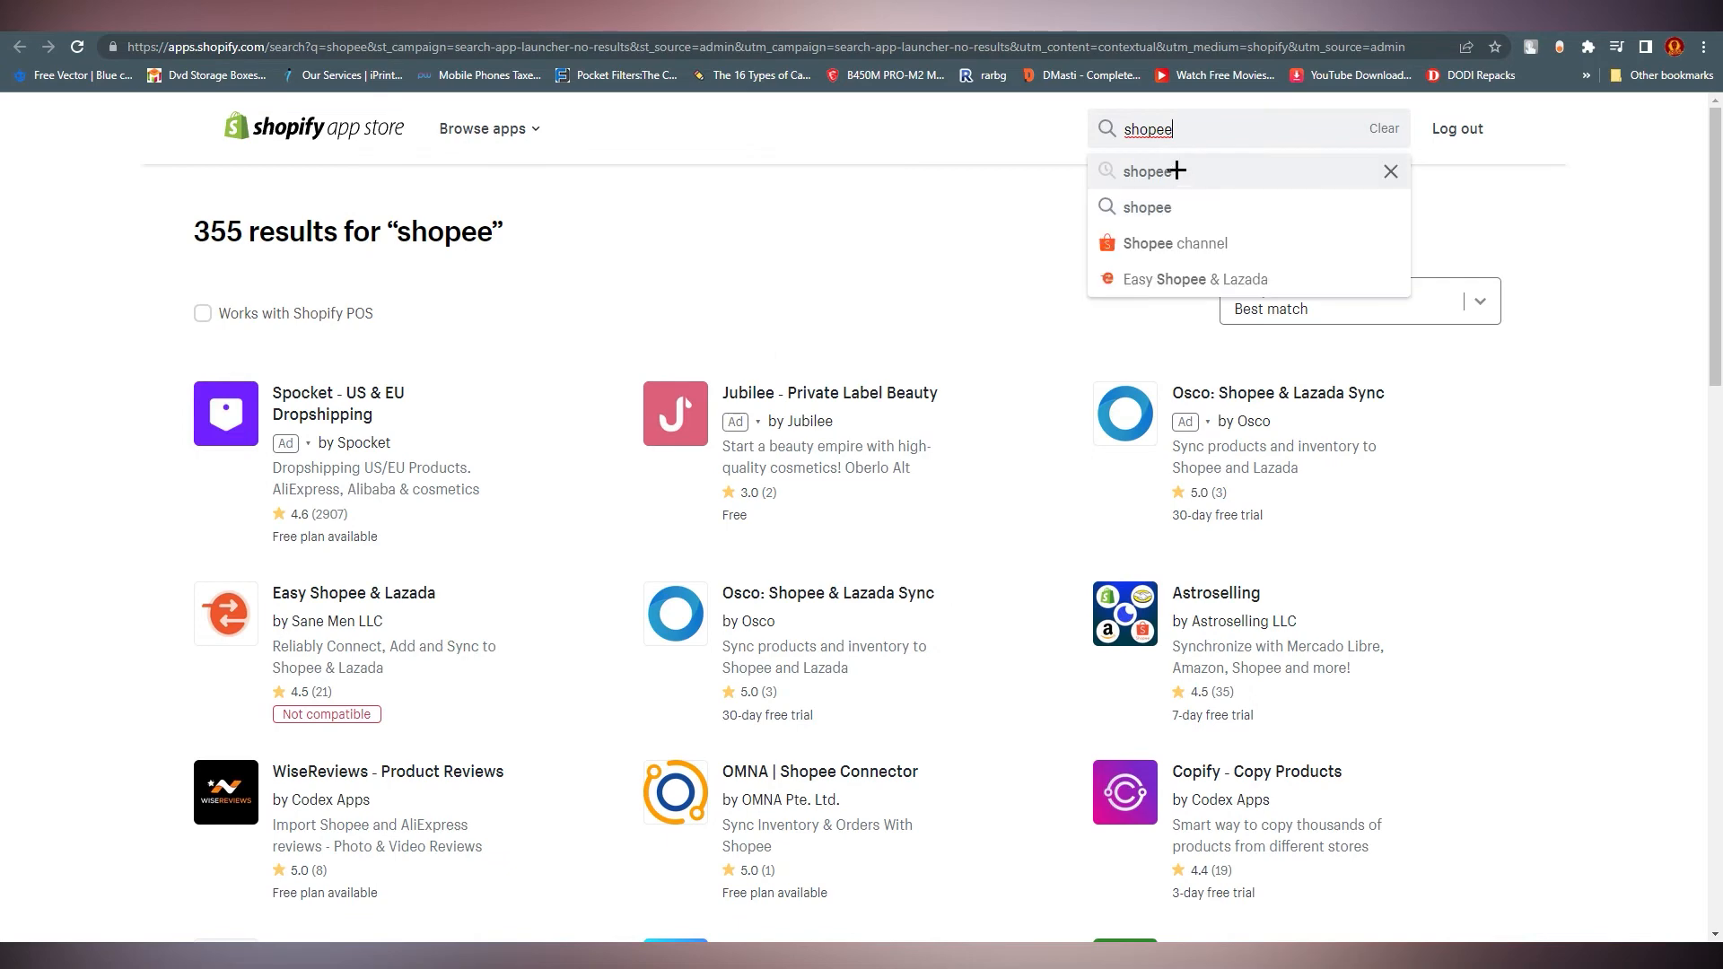
left_click(1157, 246)
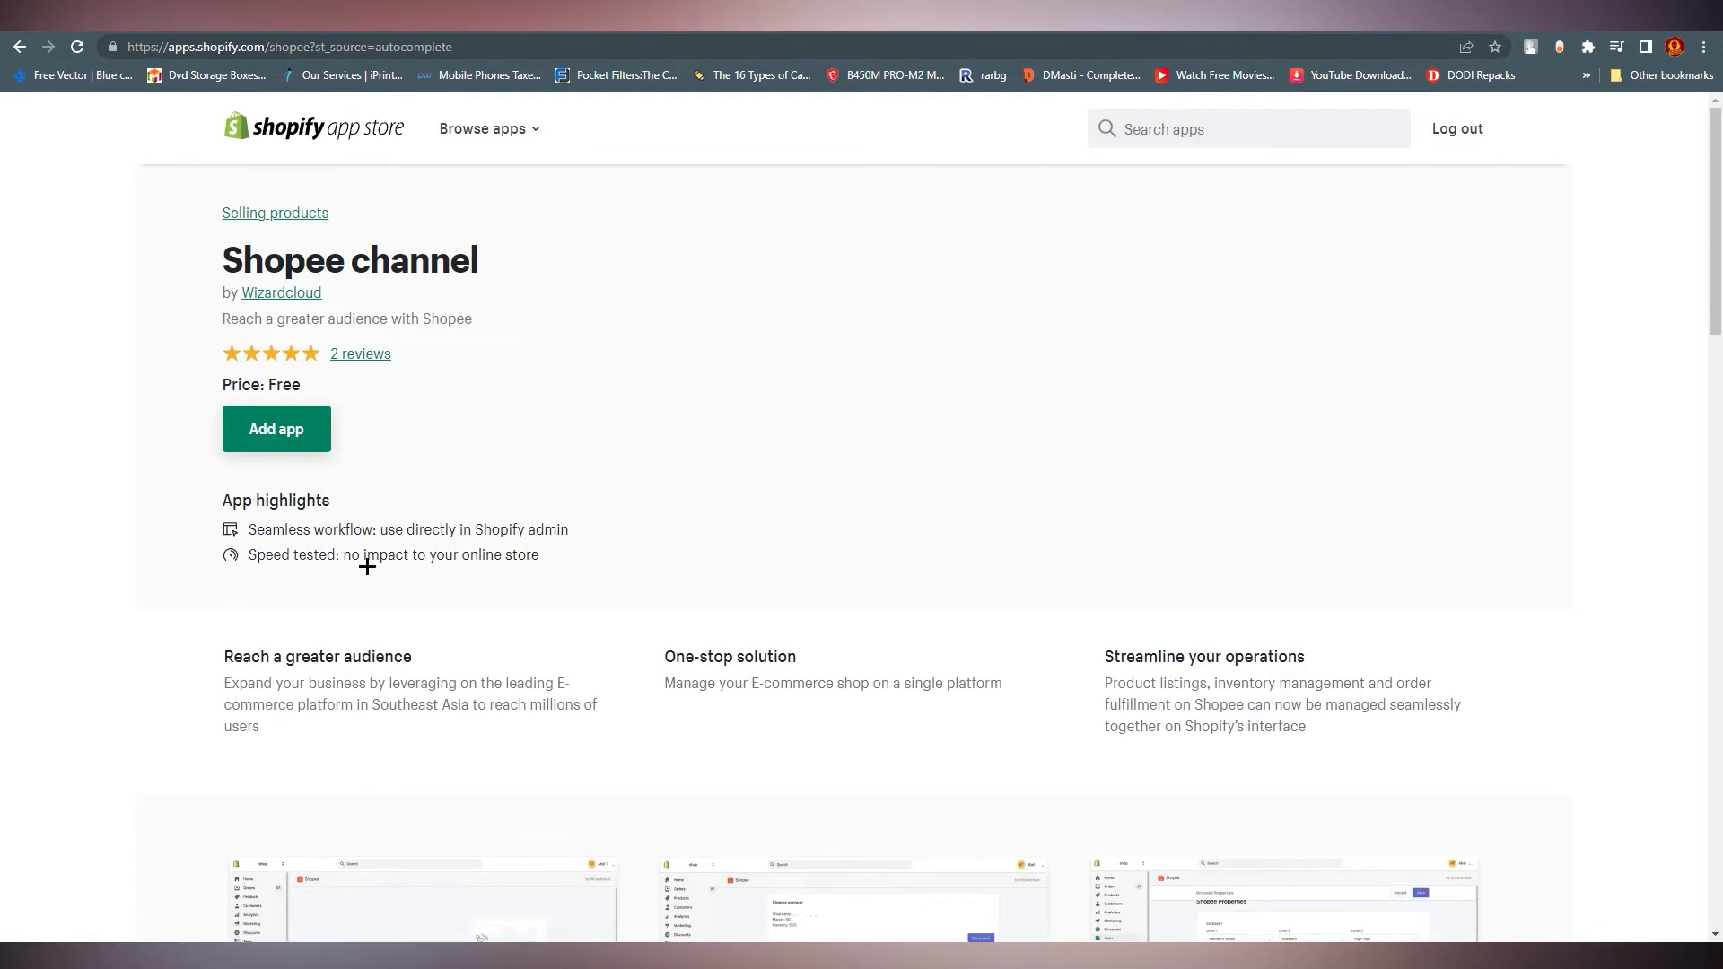
- Examine the Shopee channel app's feature descriptions and view its three preview screenshots at full size
scroll(412, 539, "down", 2)
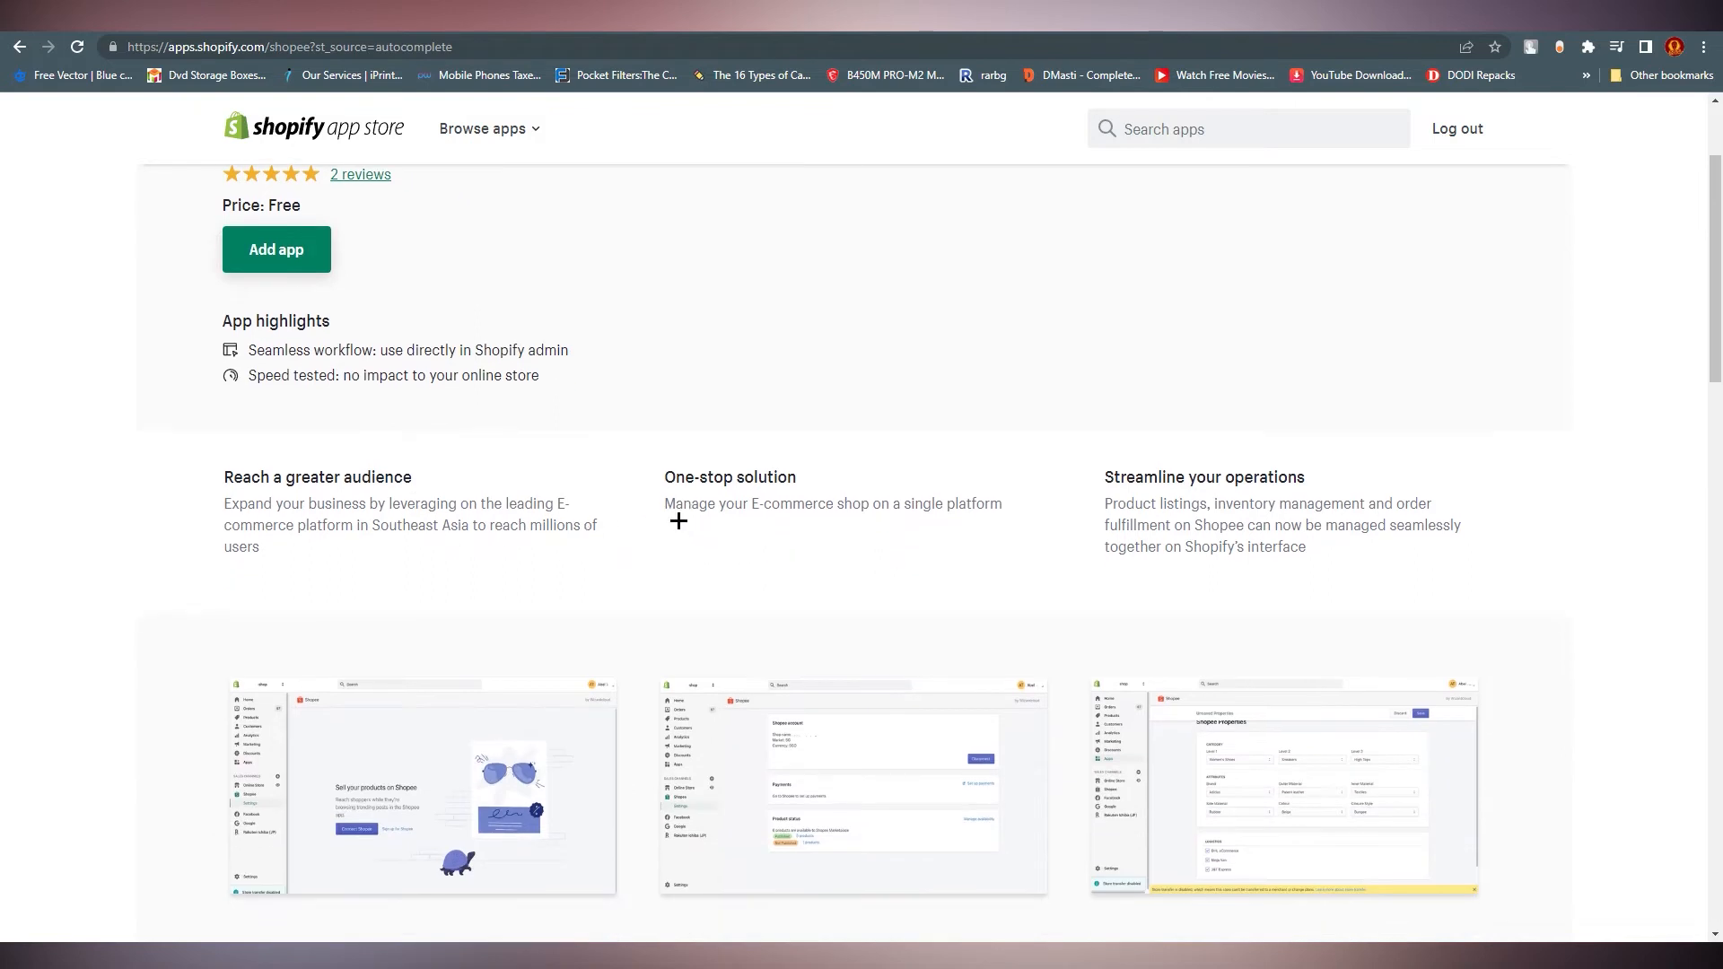
left_click_drag(664, 504, 1015, 509)
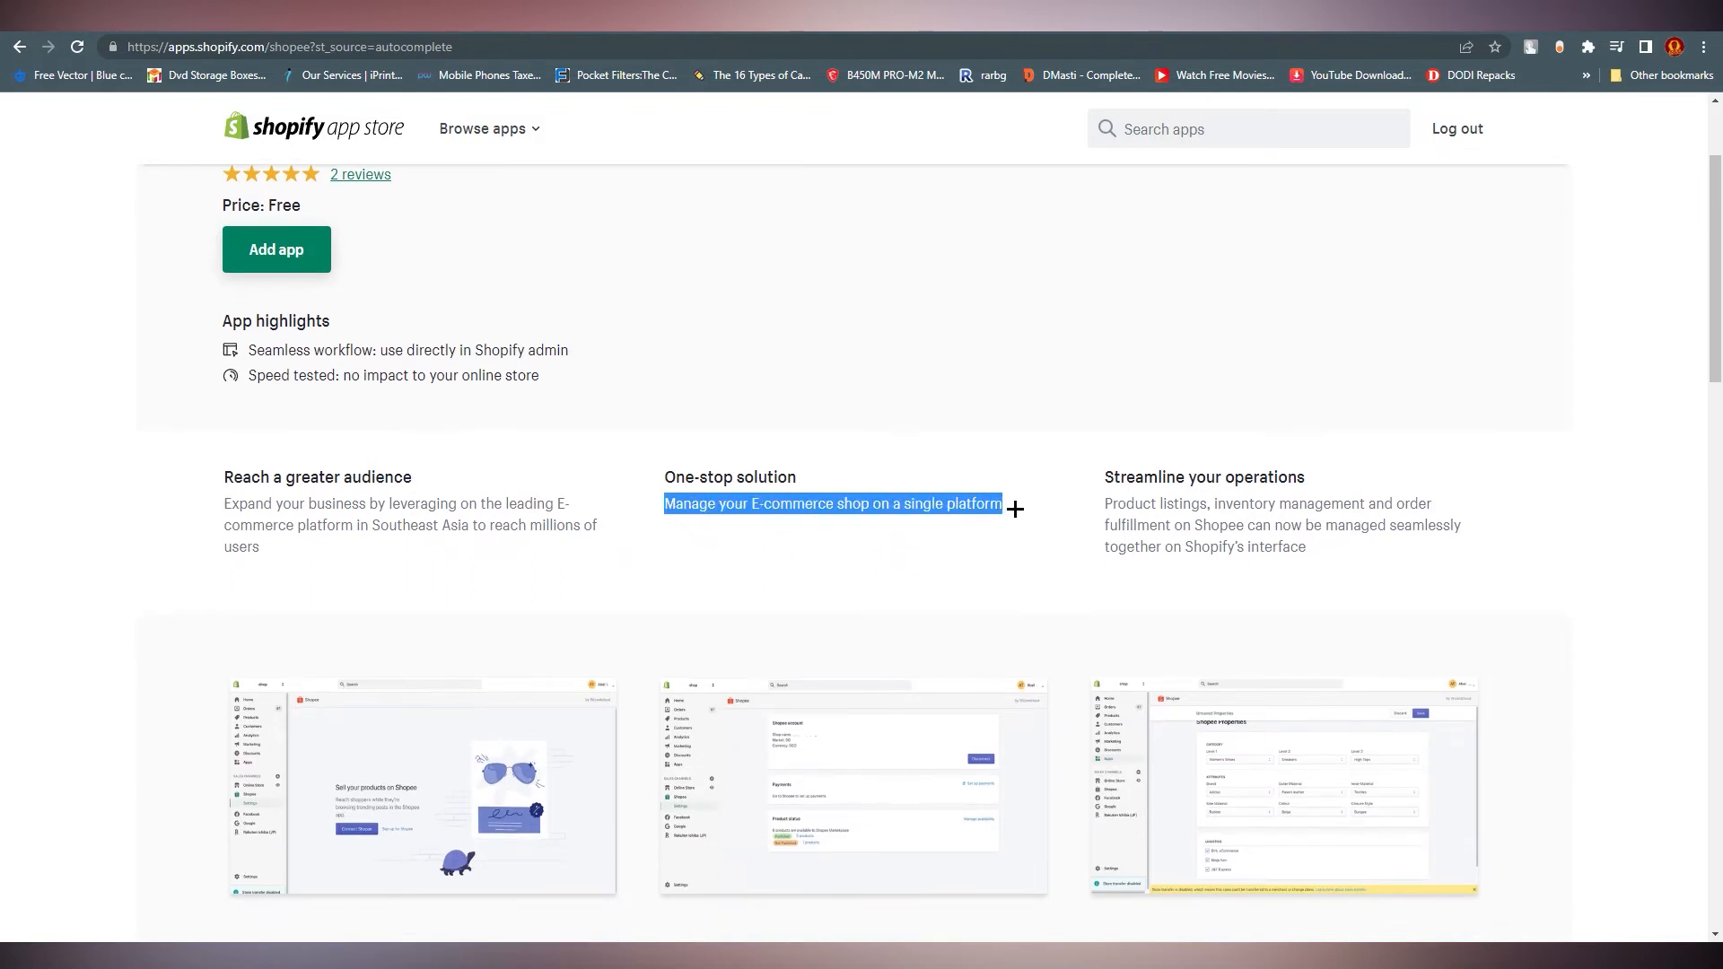
scroll(796, 700, "down", 1)
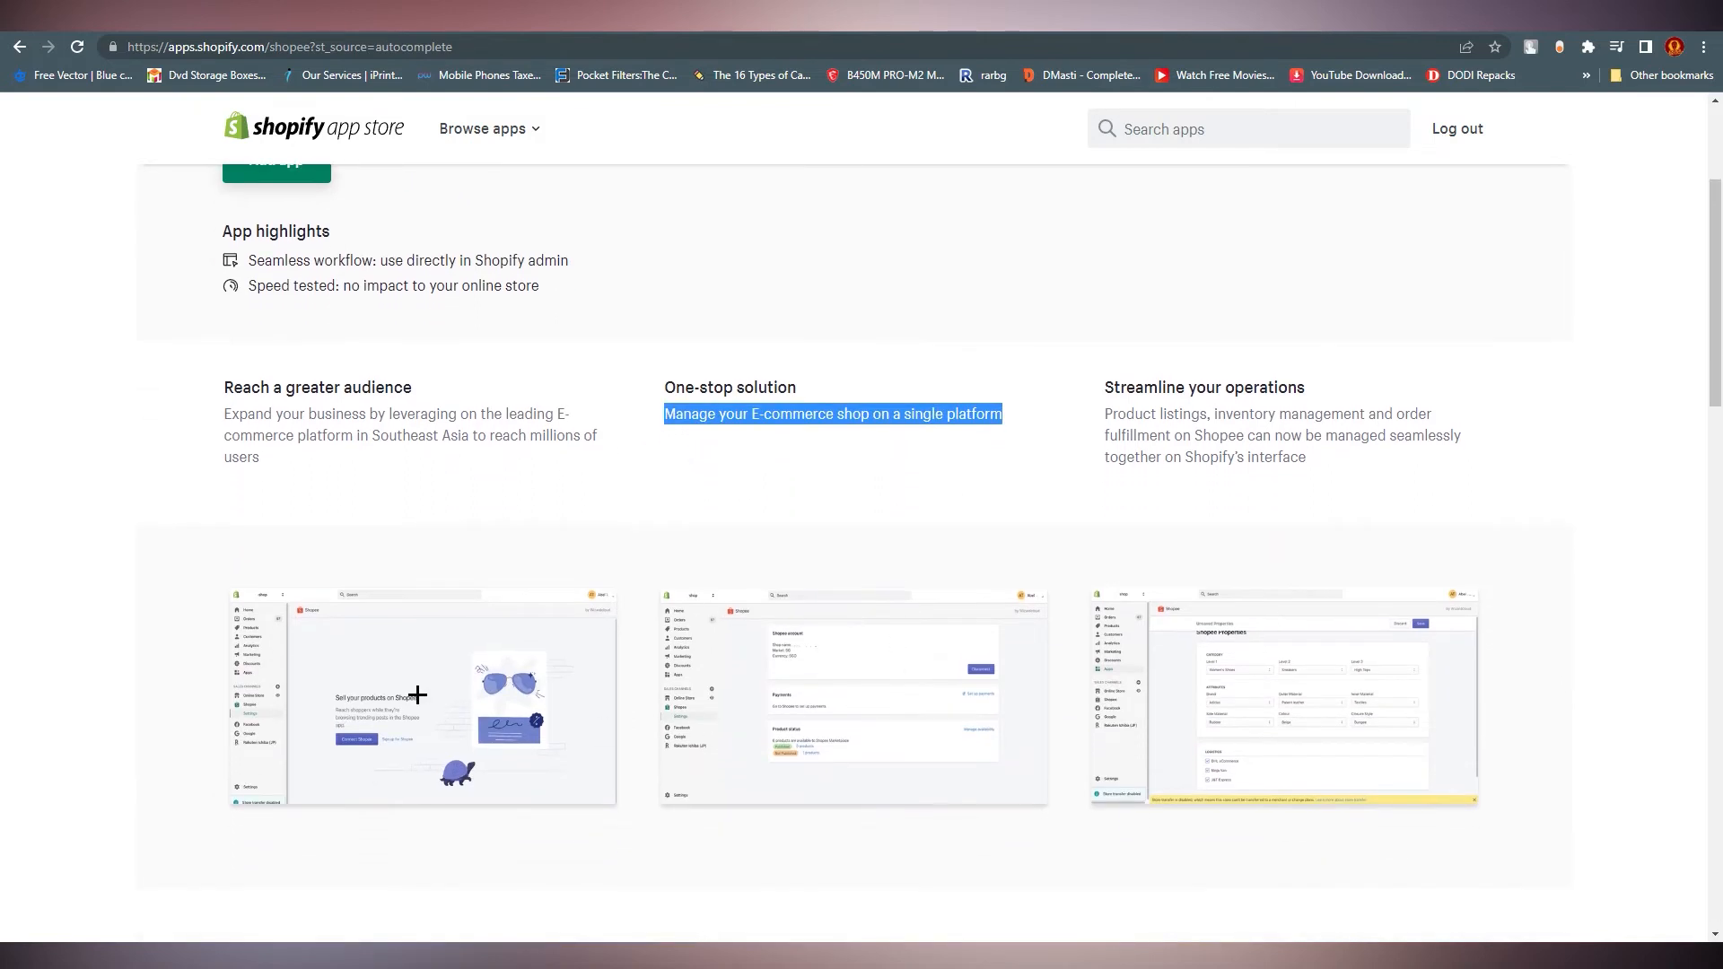
left_click(416, 696)
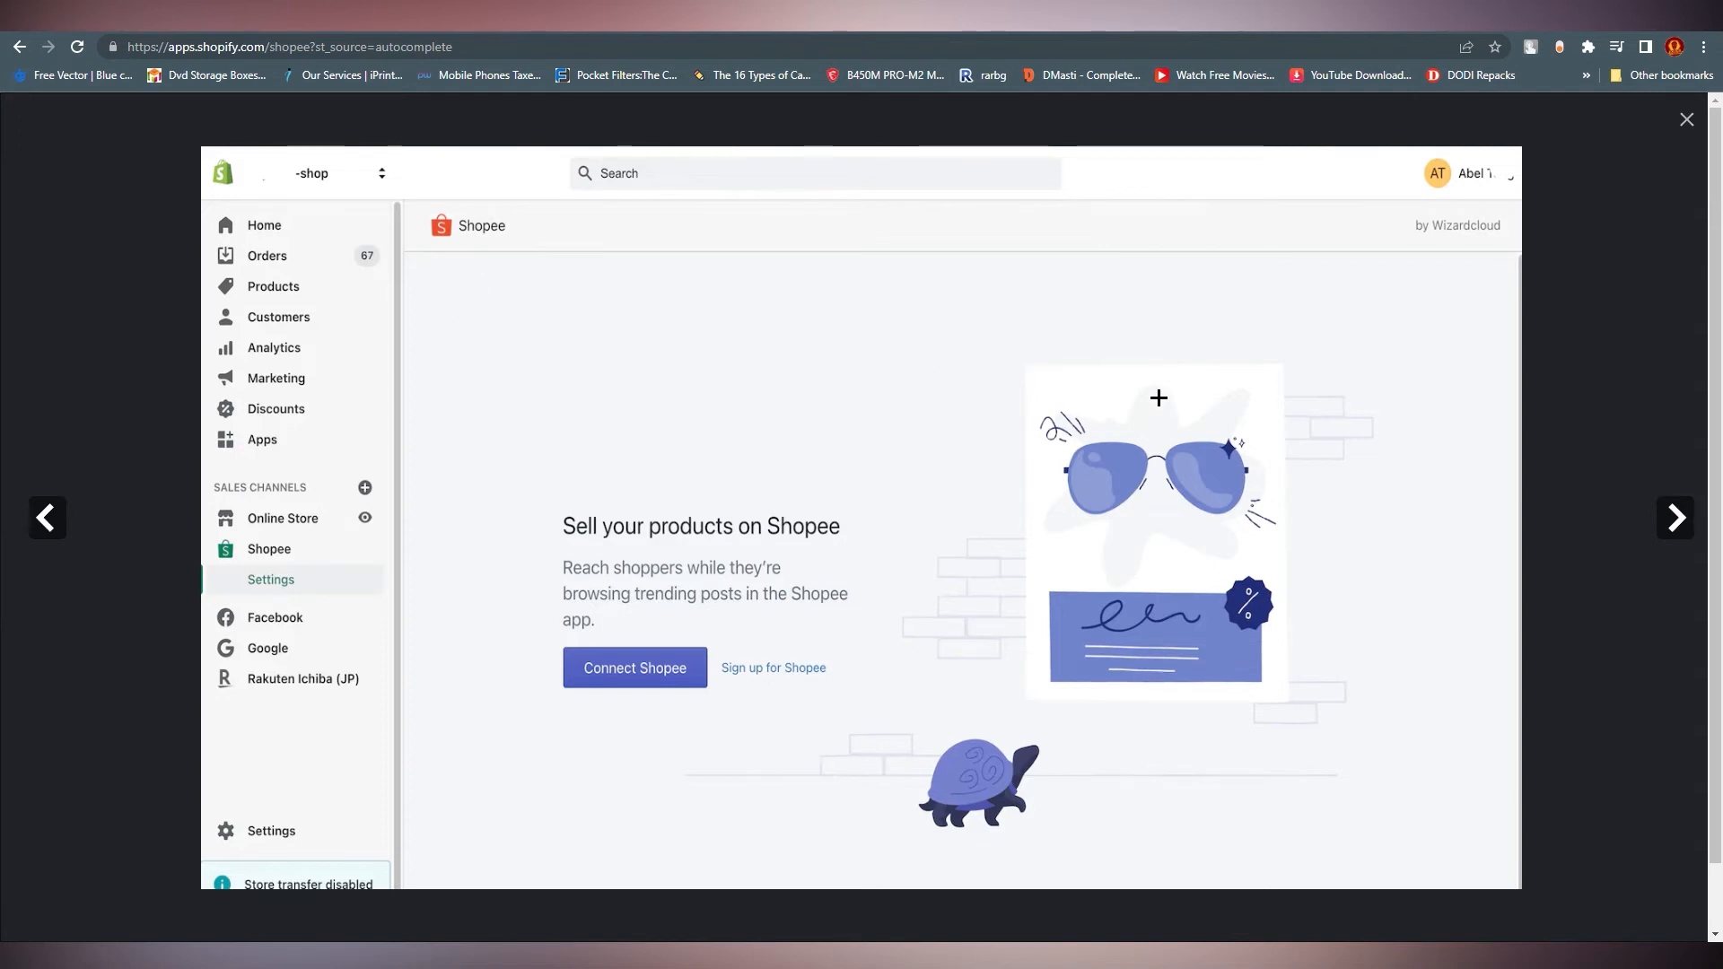
left_click(1673, 521)
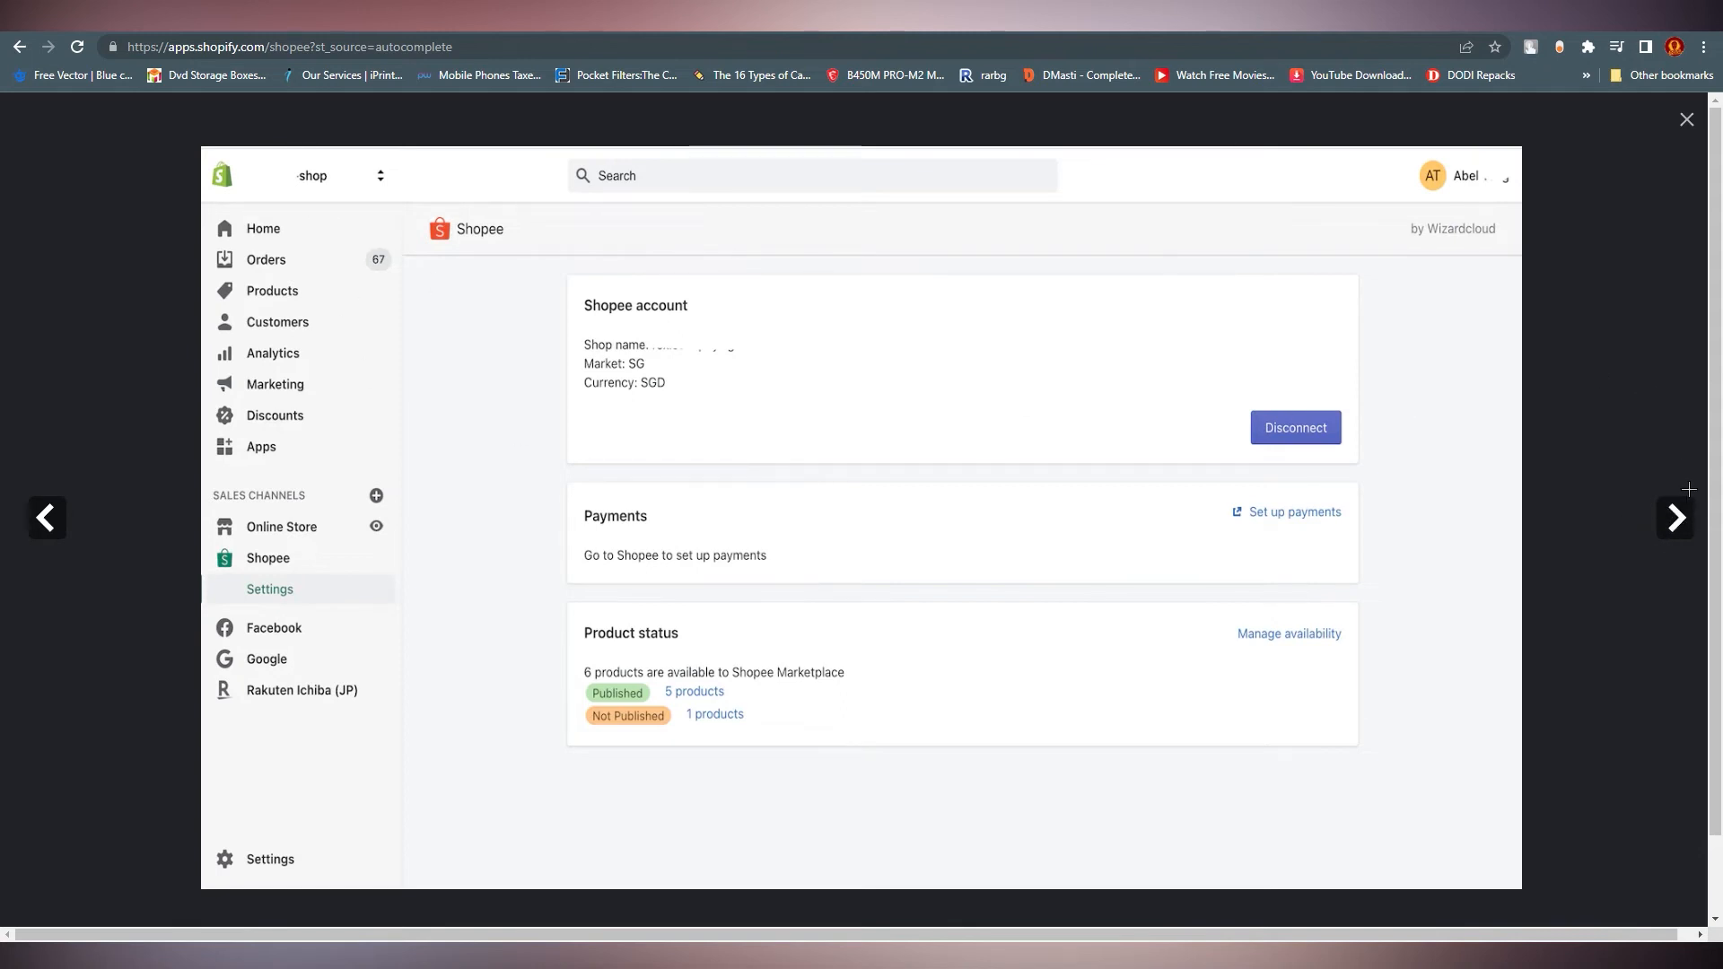
left_click(1674, 519)
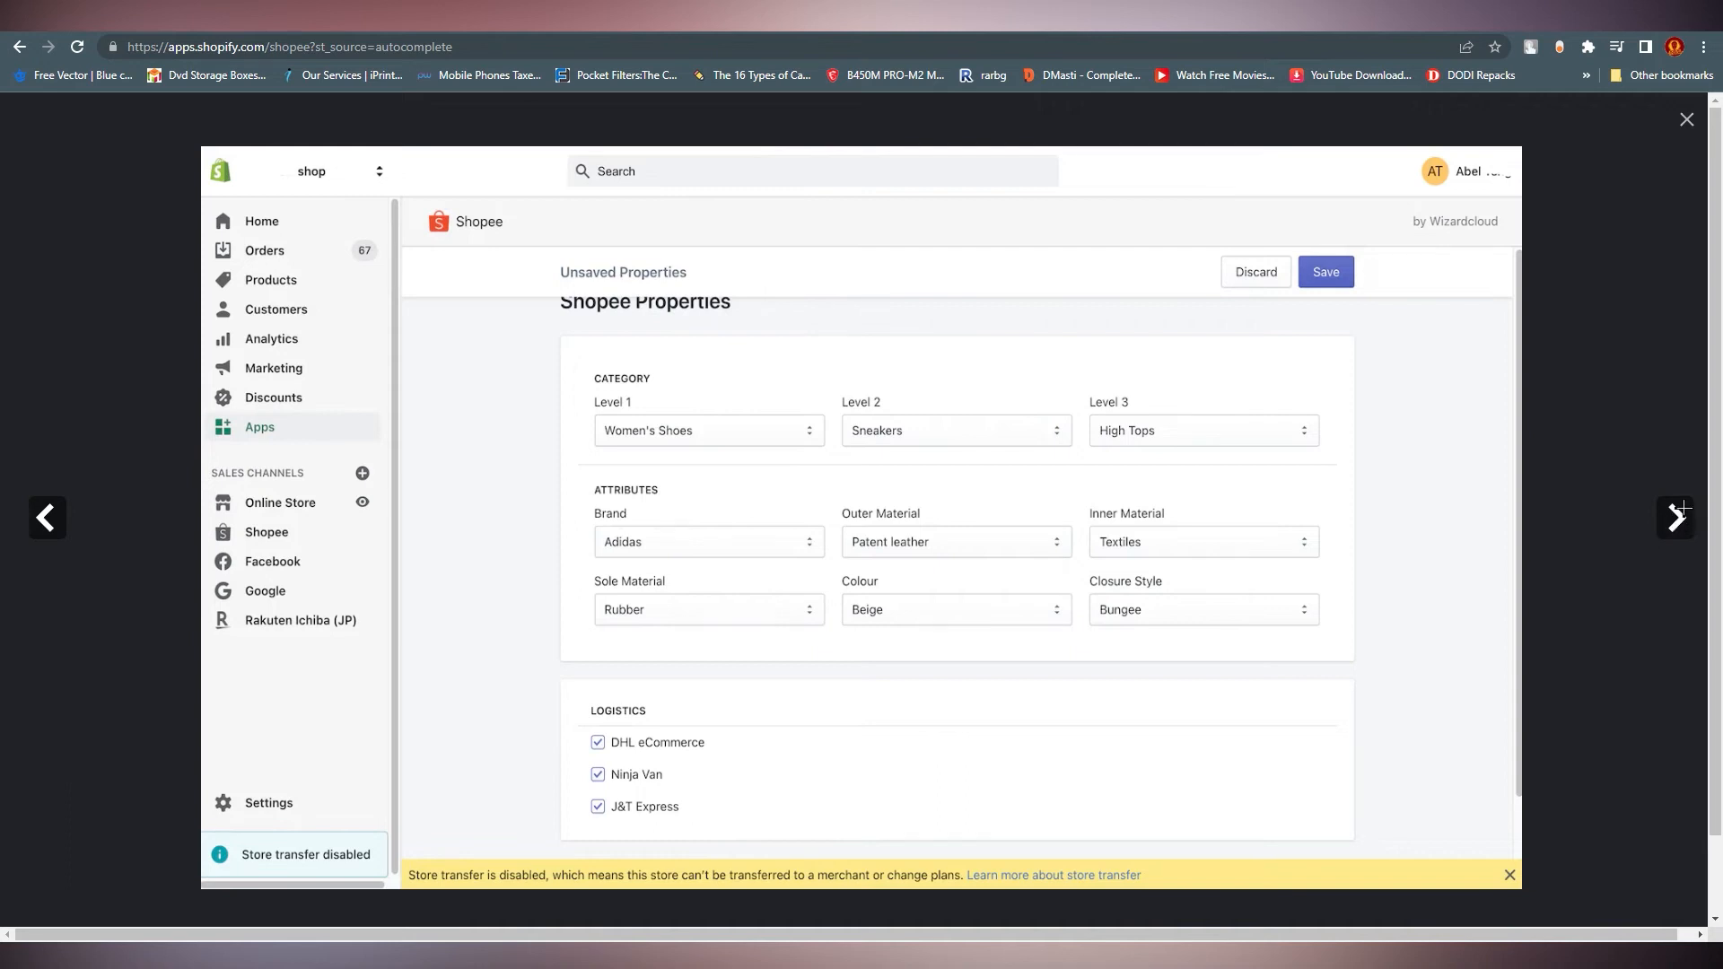
- View the next Shopee channel app preview screenshot, then close the full-size preview gallery
left_click(1665, 518)
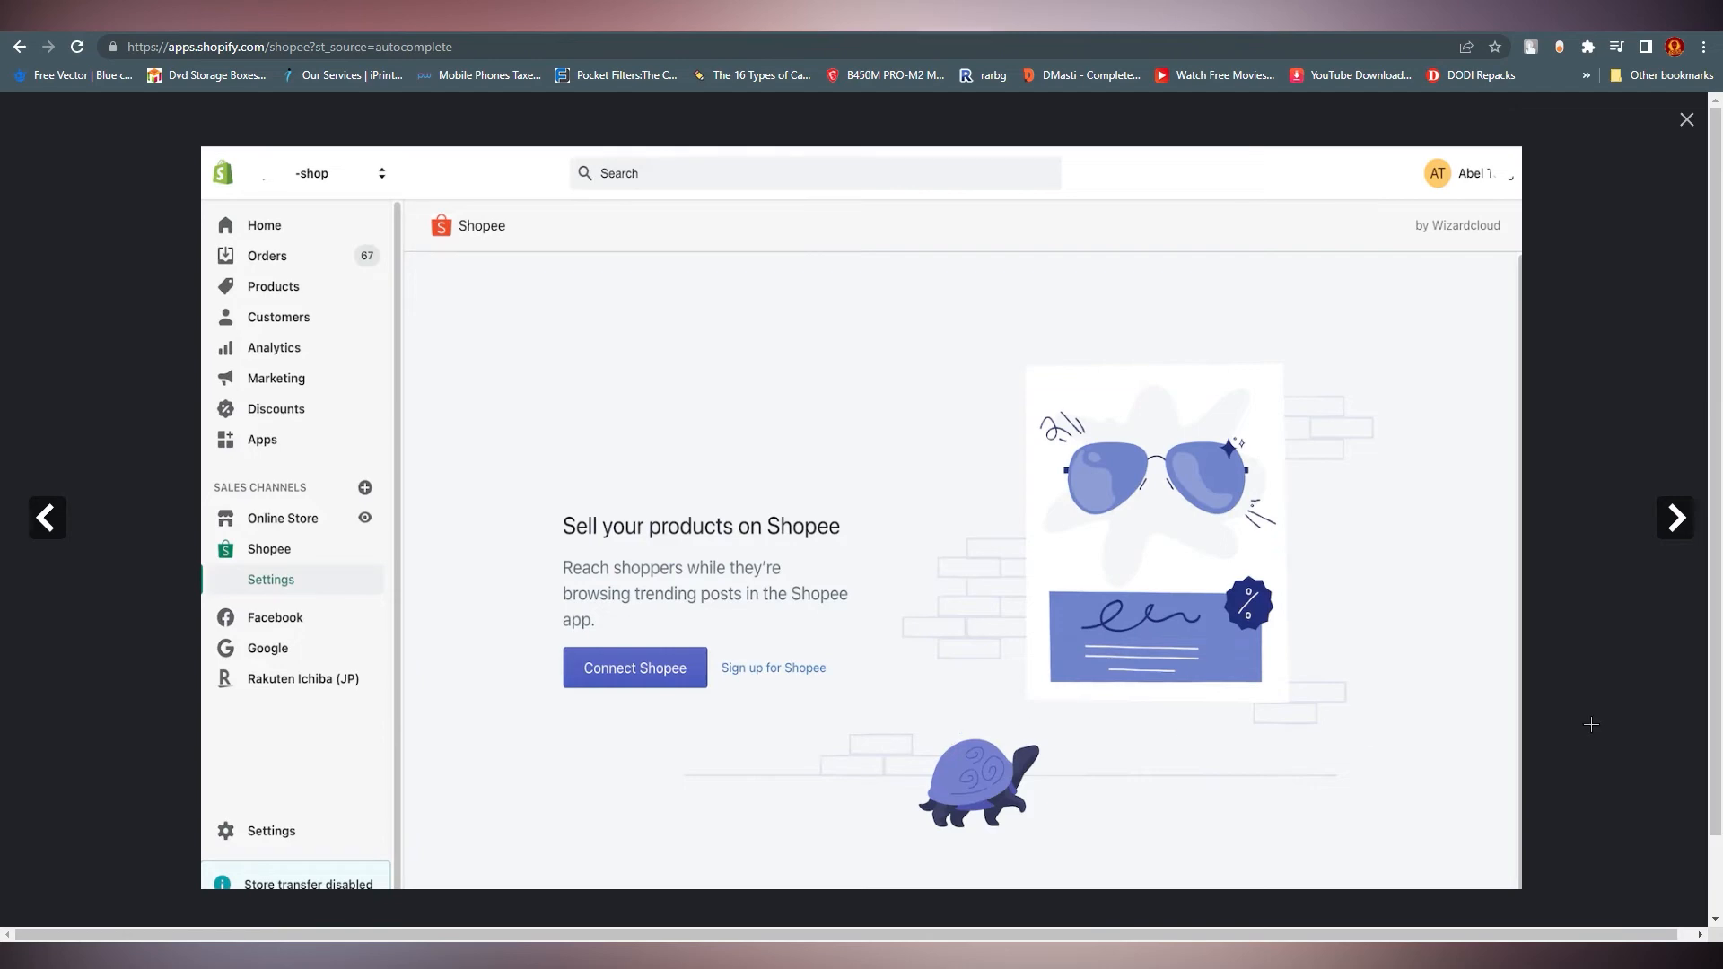
left_click(1686, 120)
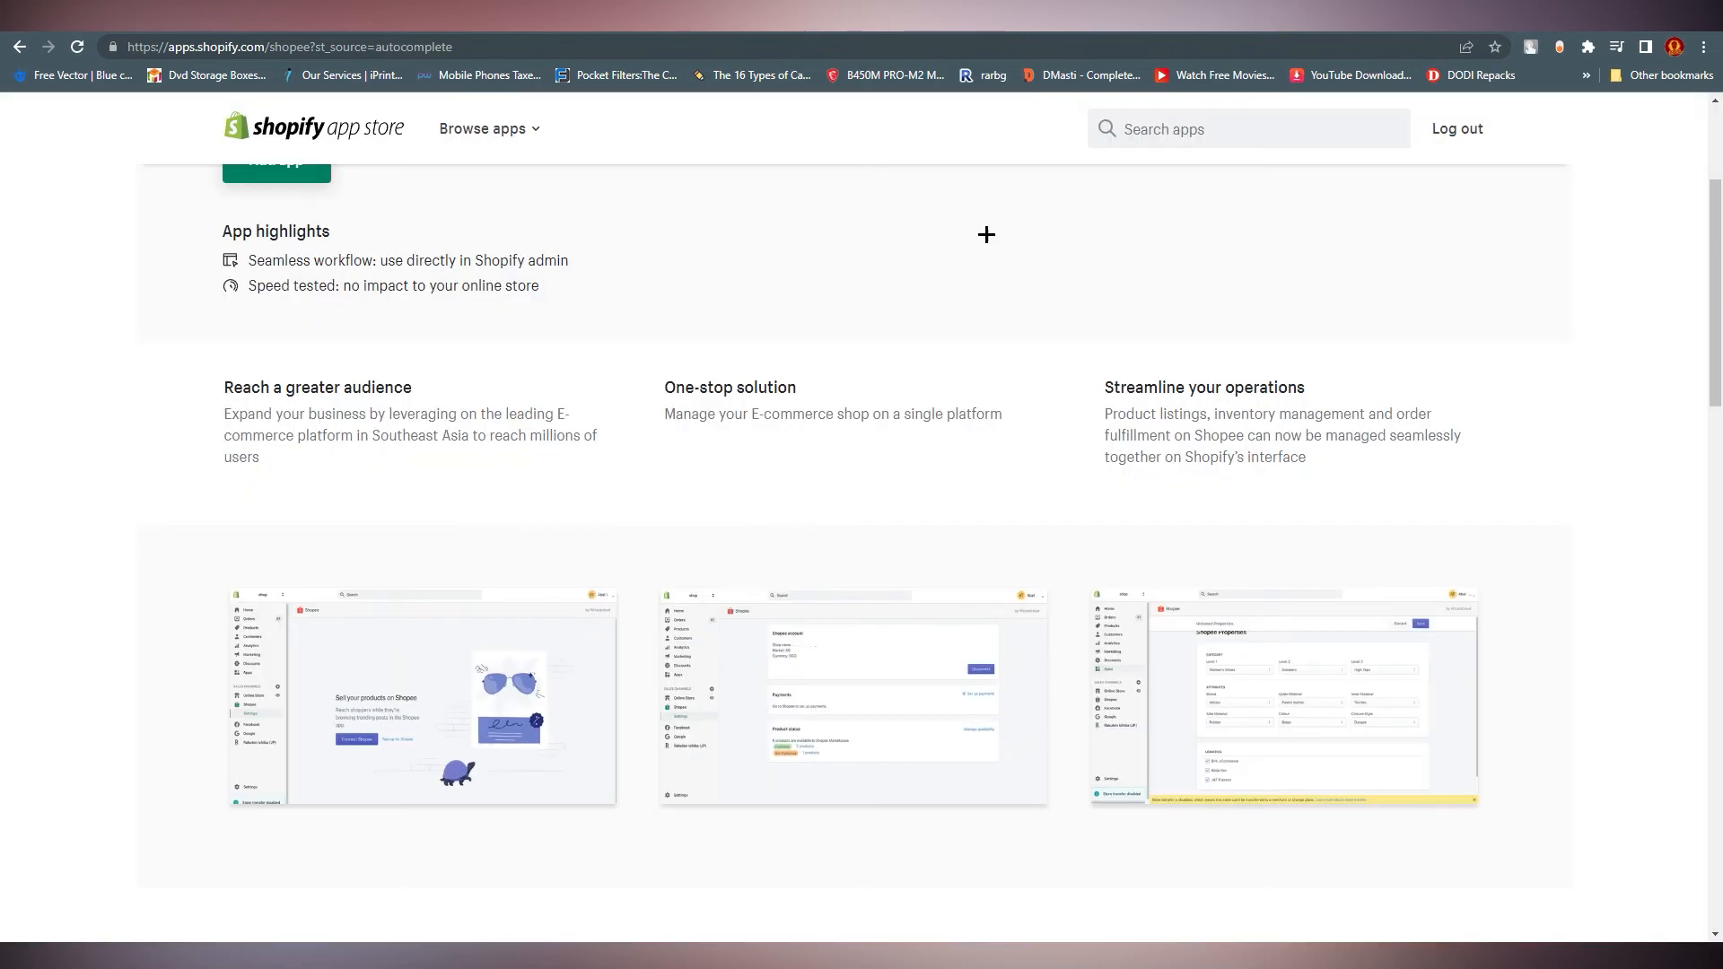
scroll(985, 231, "up", 2)
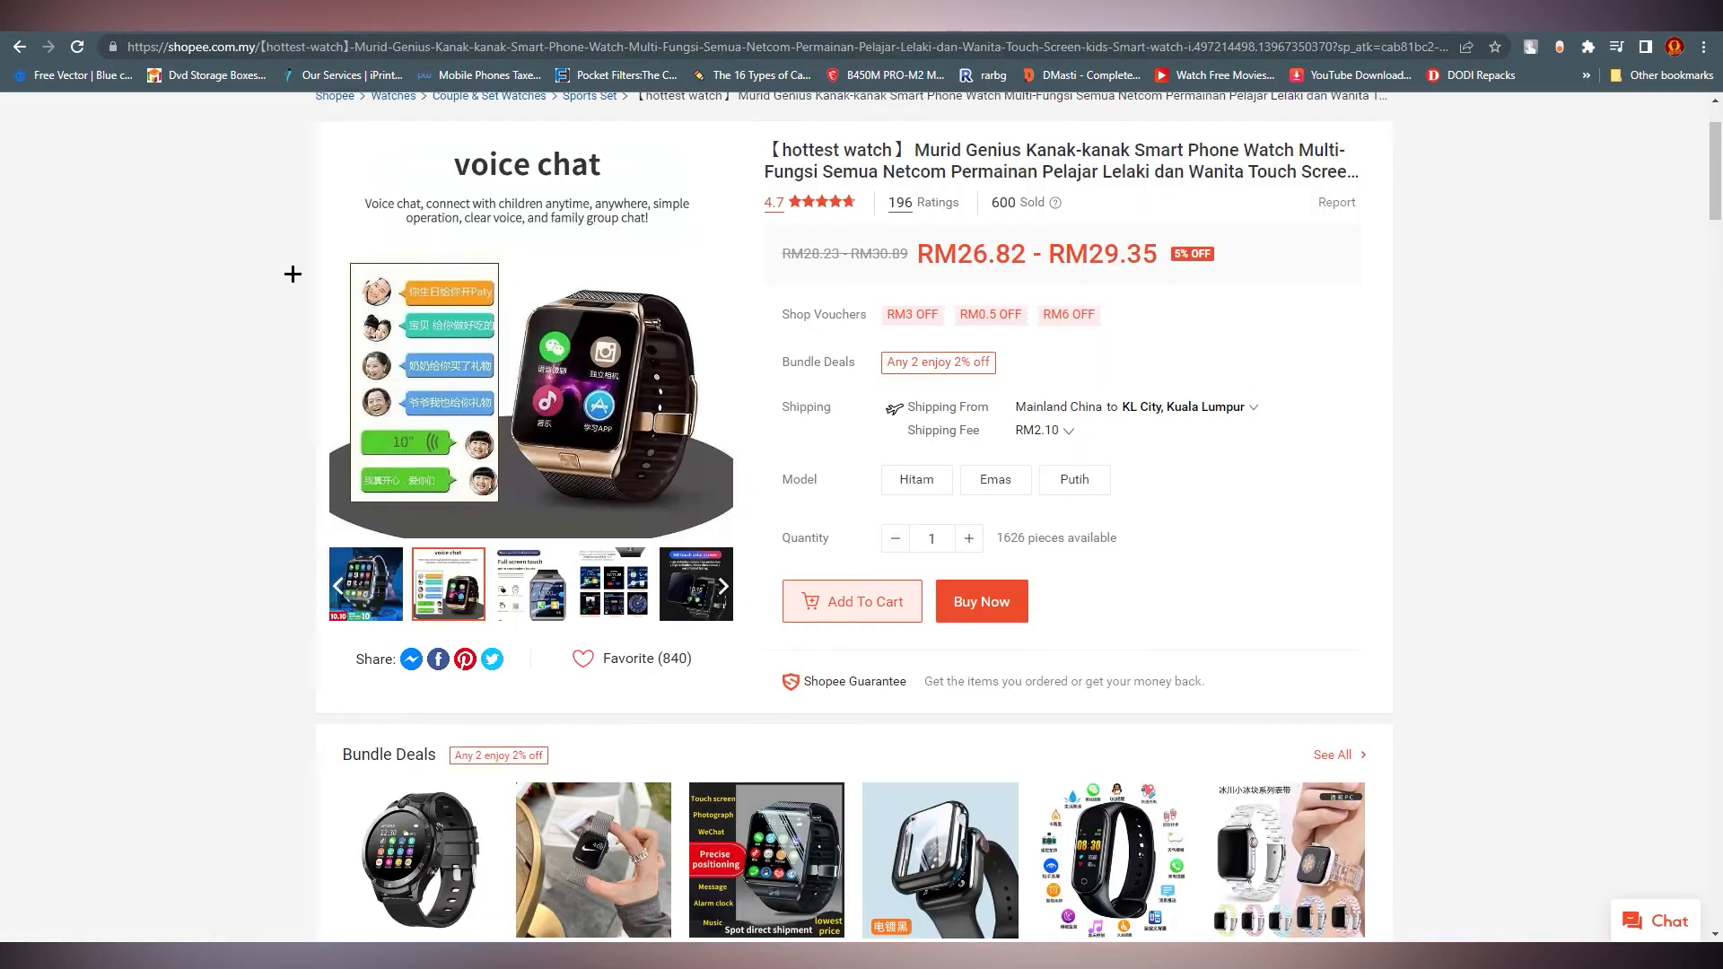
- Switch back to the smart phone watch's Shopee page and examine its price, purchase options, bundle deals, seller details and product description
scroll(127, 277, "up", 2)
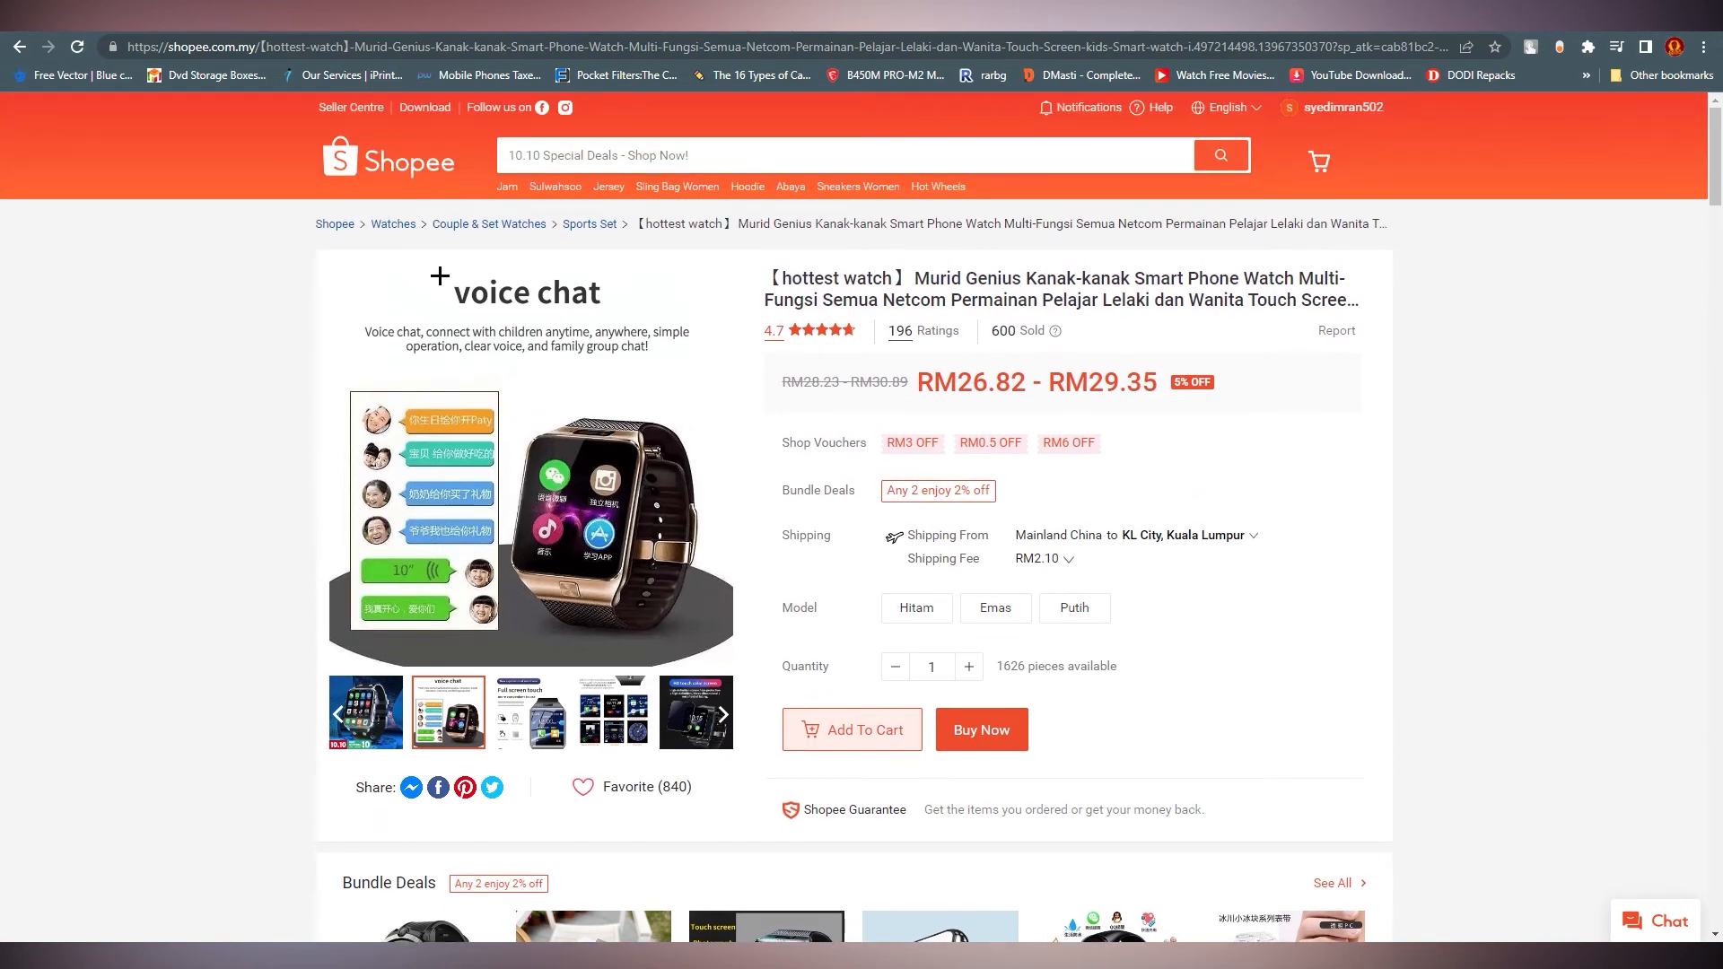
scroll(1092, 473, "down", 3)
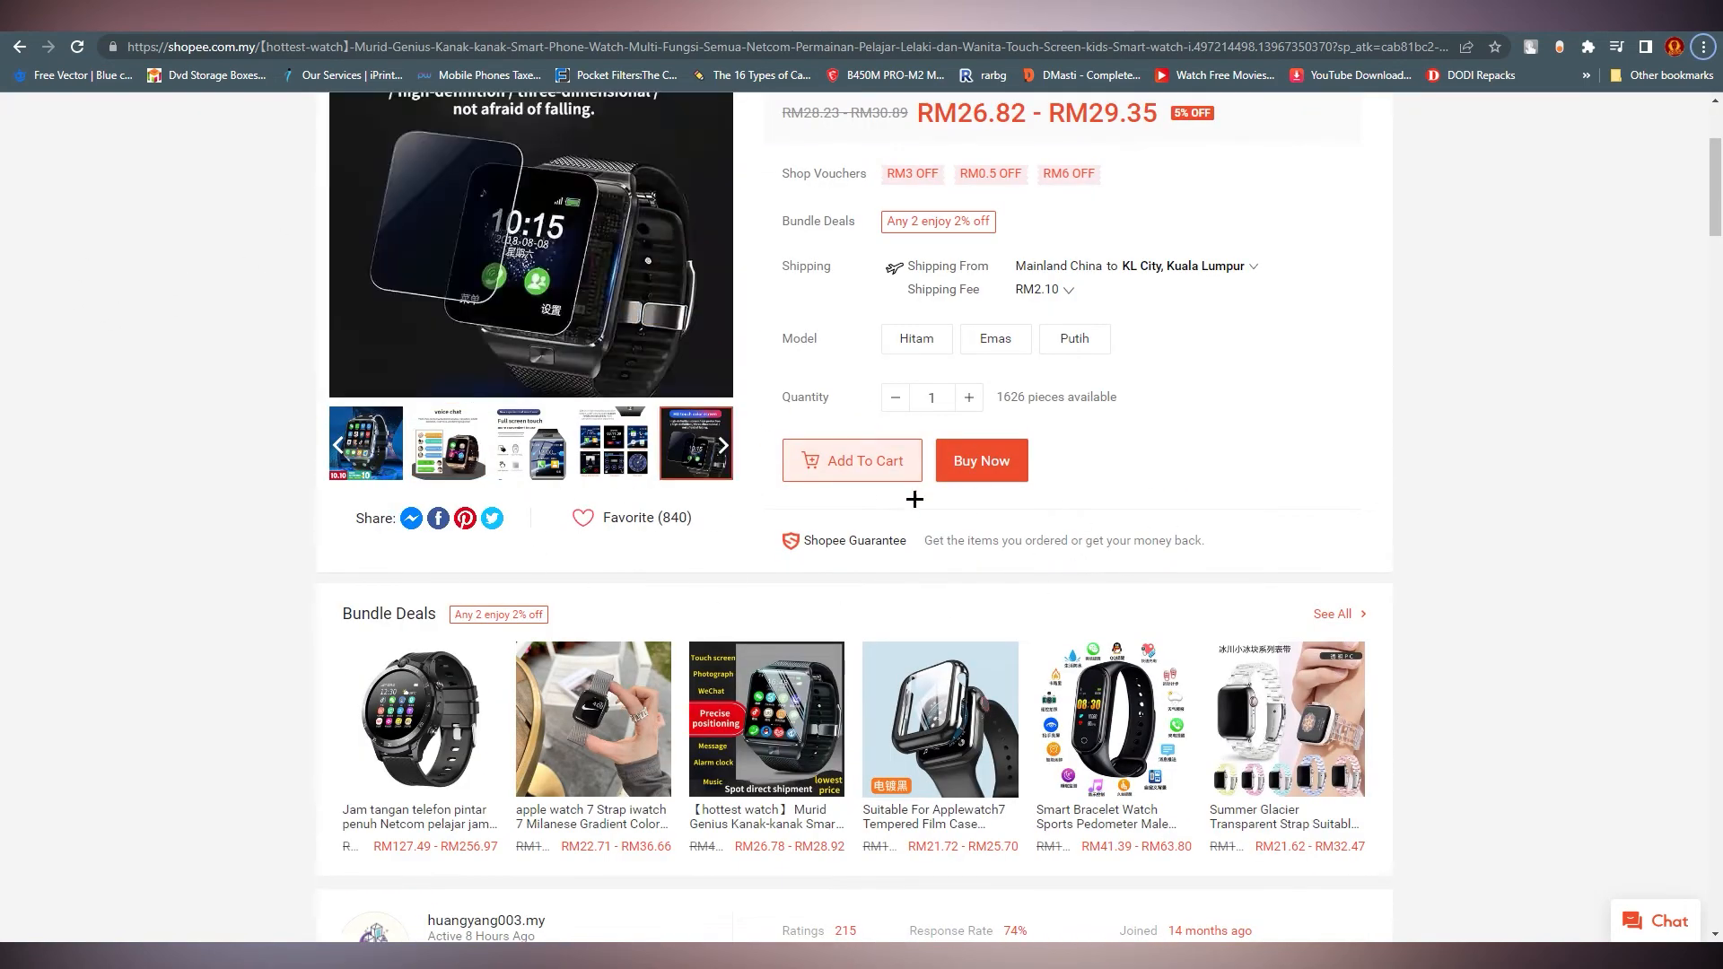
scroll(594, 465, "up", 3)
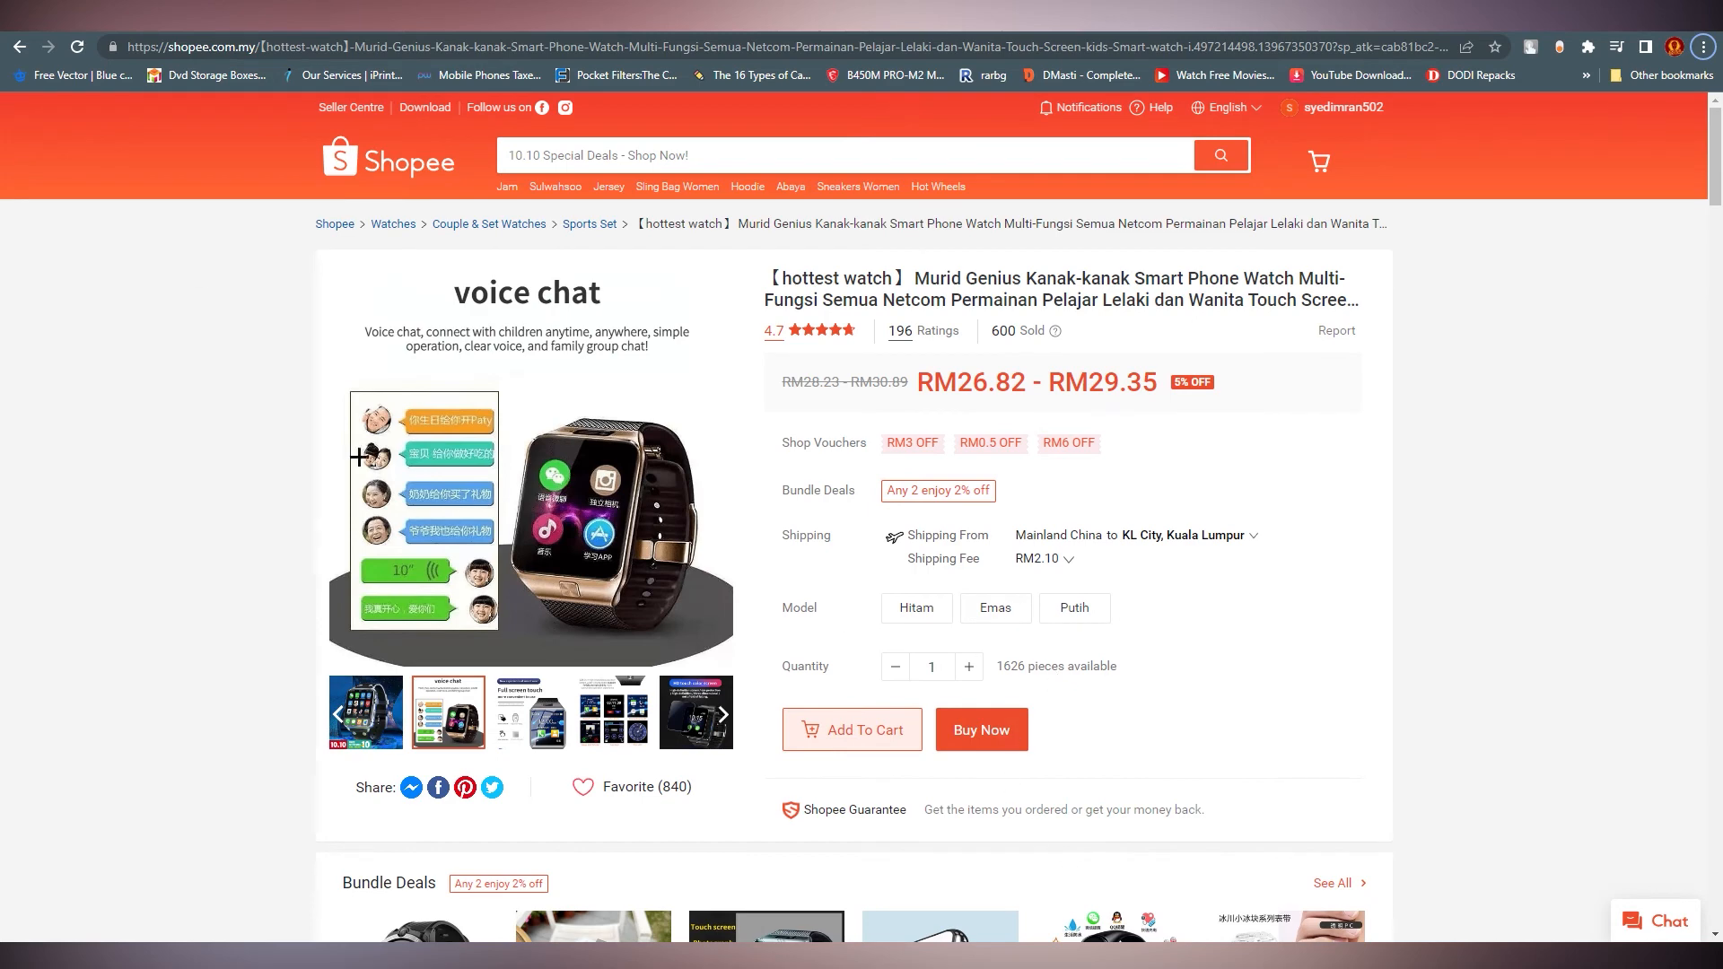
scroll(1382, 666, "down", 2)
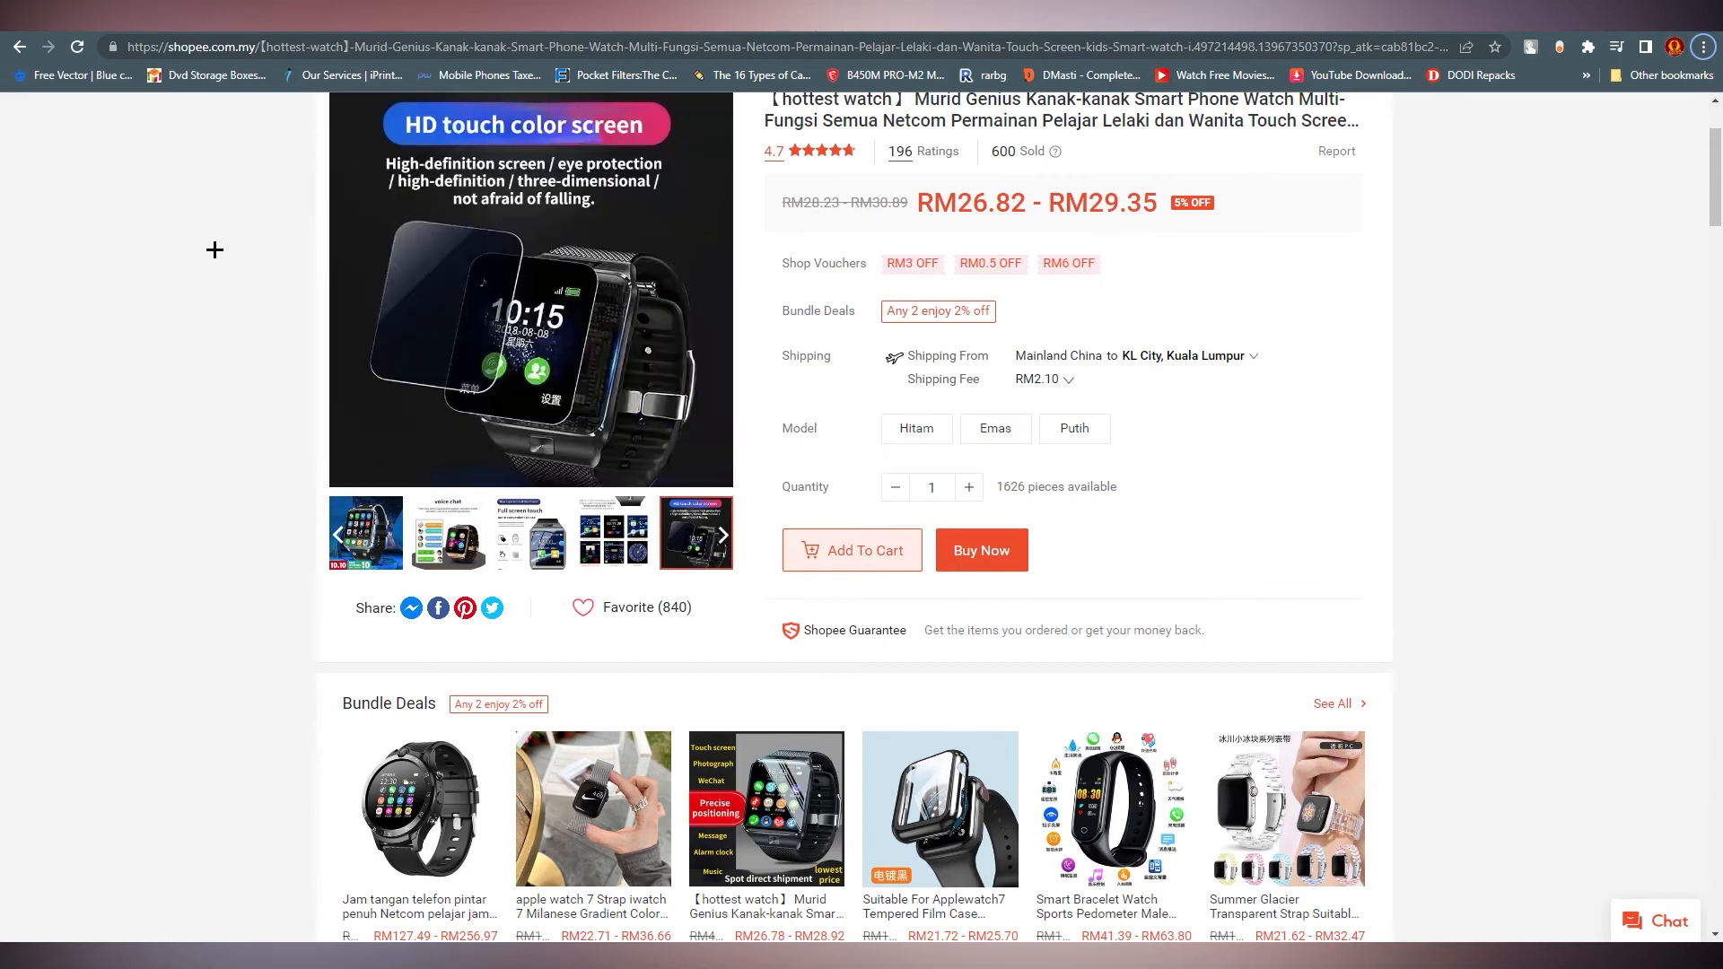
scroll(926, 669, "down", 10)
scroll(865, 601, "down", 4)
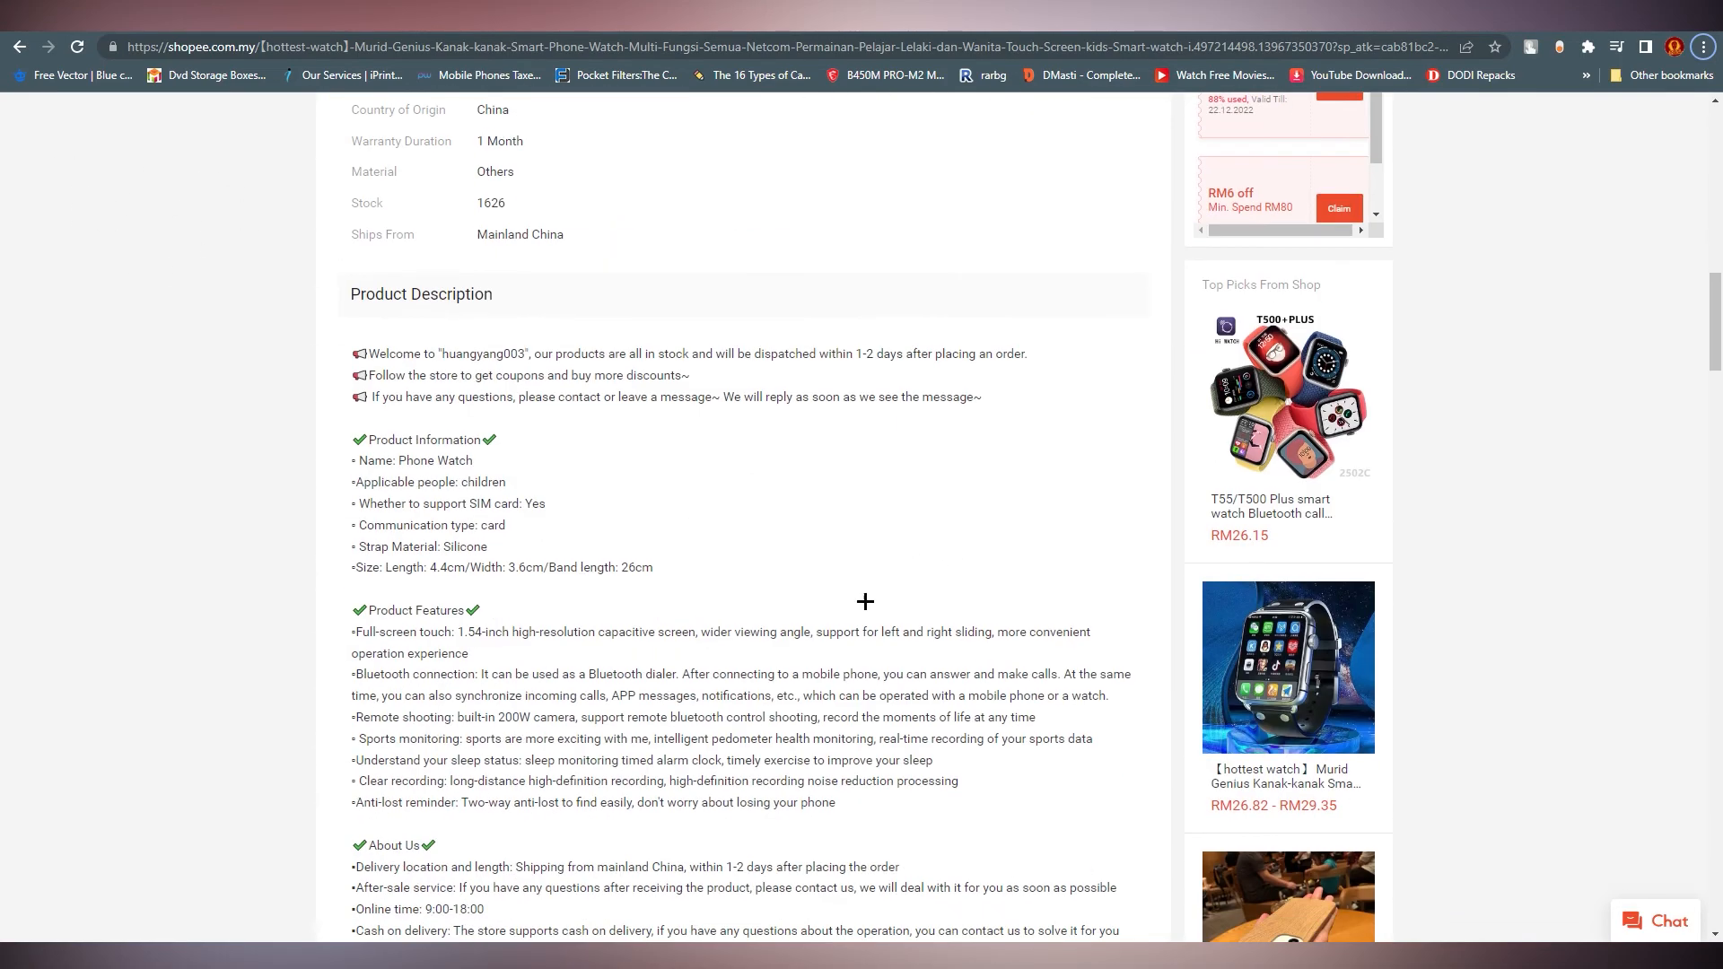
scroll(842, 377, "up", 10)
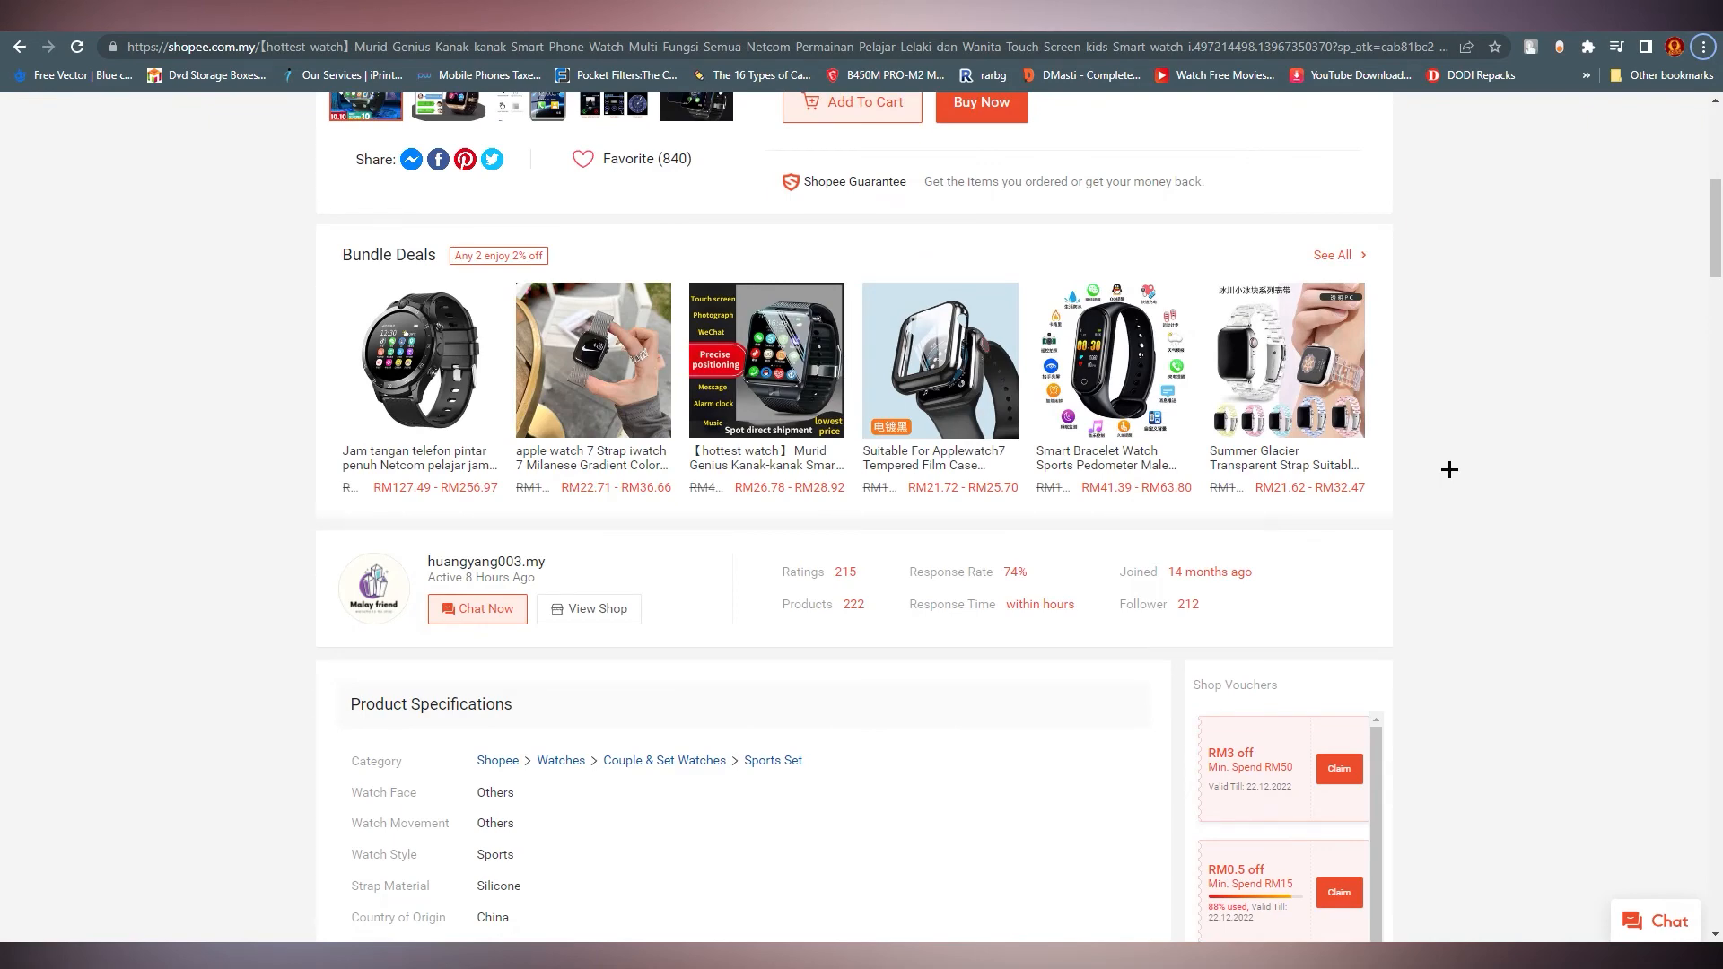
scroll(890, 453, "up", 4)
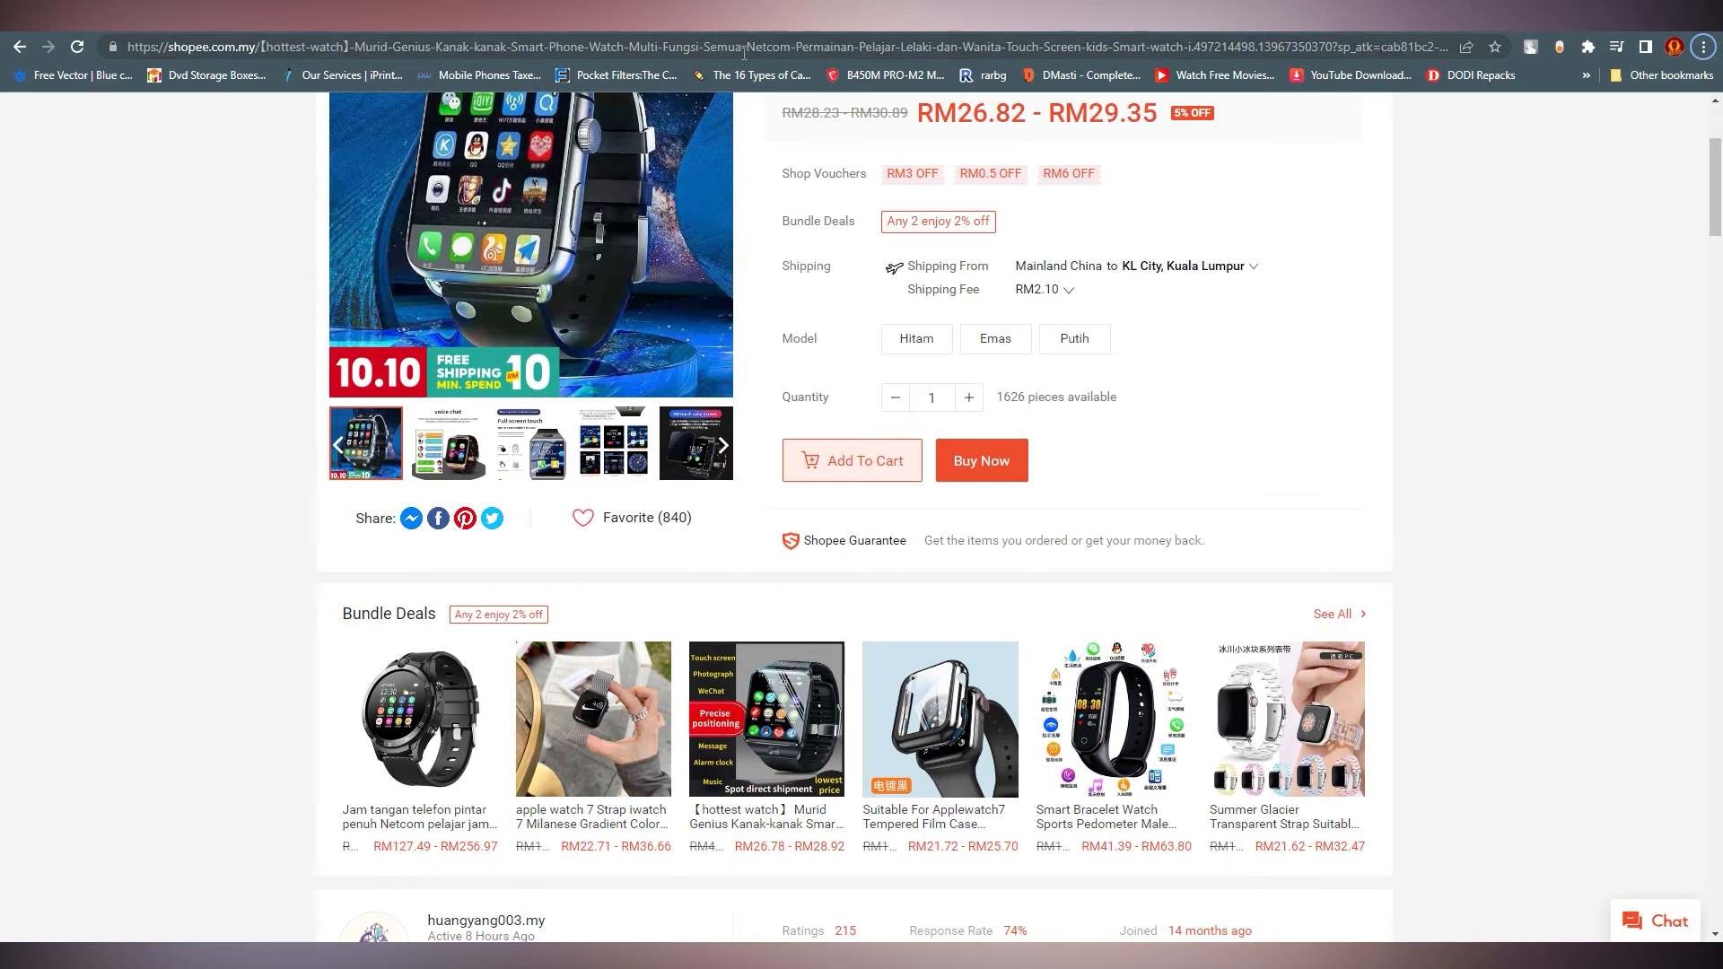
scroll(1384, 411, "up", 3)
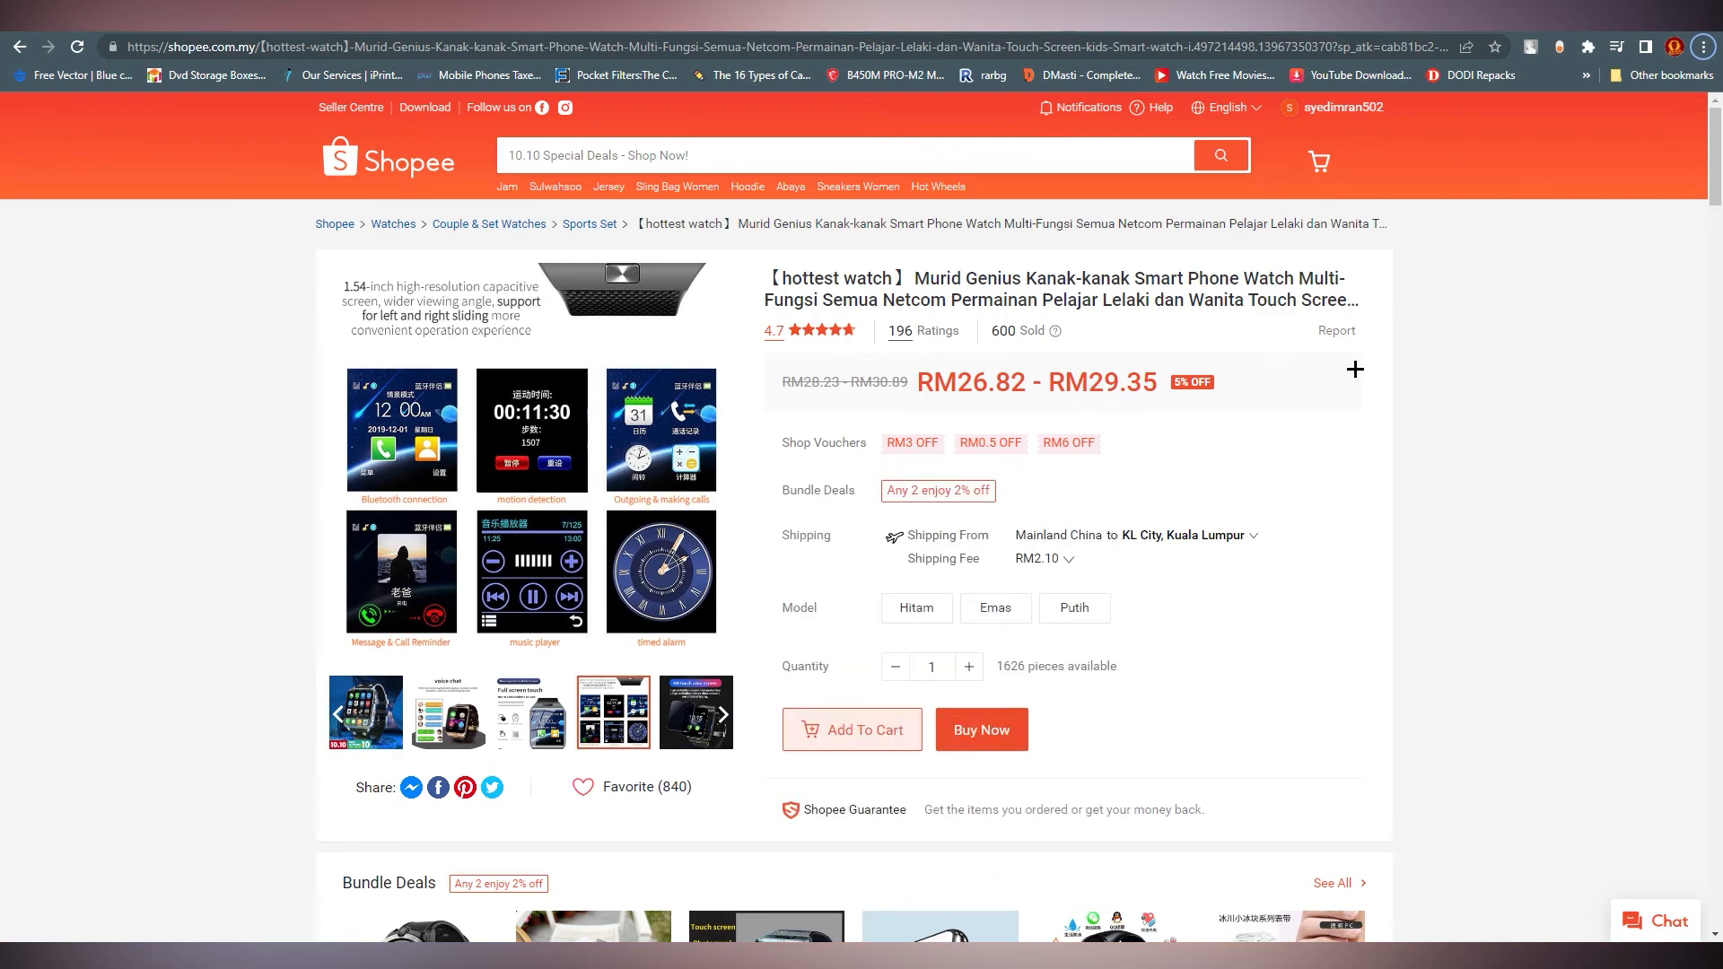
- Read the watch's product specifications and full description again, down to the start of the product ratings
scroll(661, 550, "down", 8)
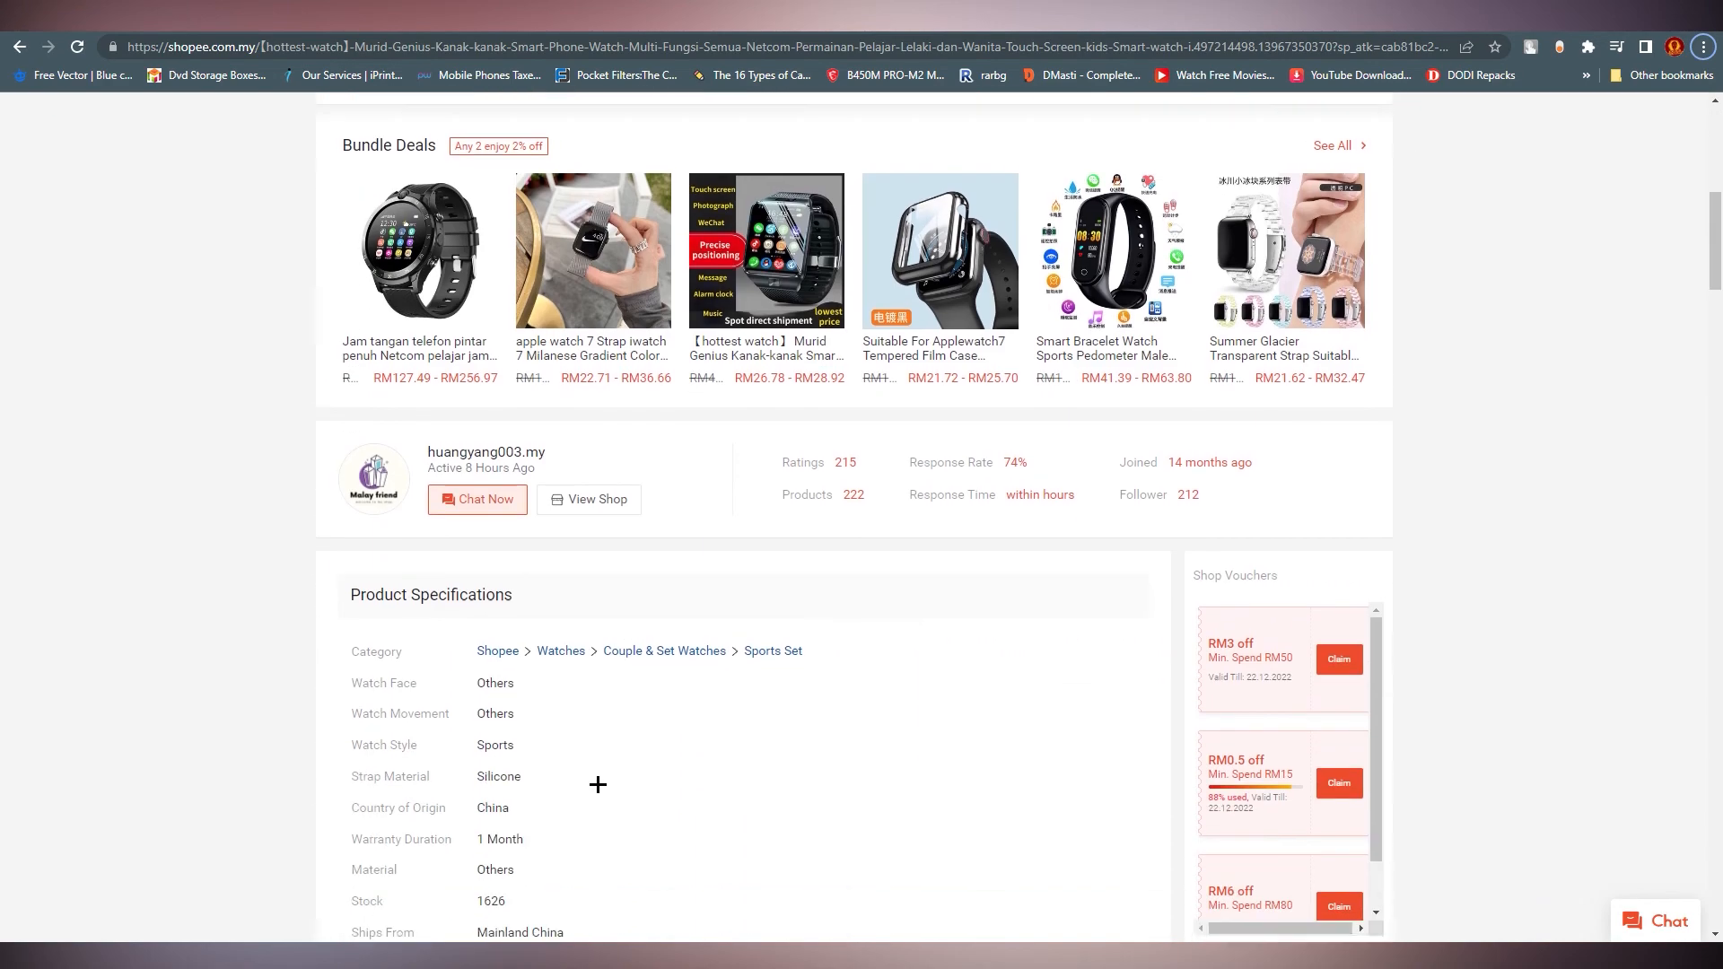
scroll(598, 785, "down", 7)
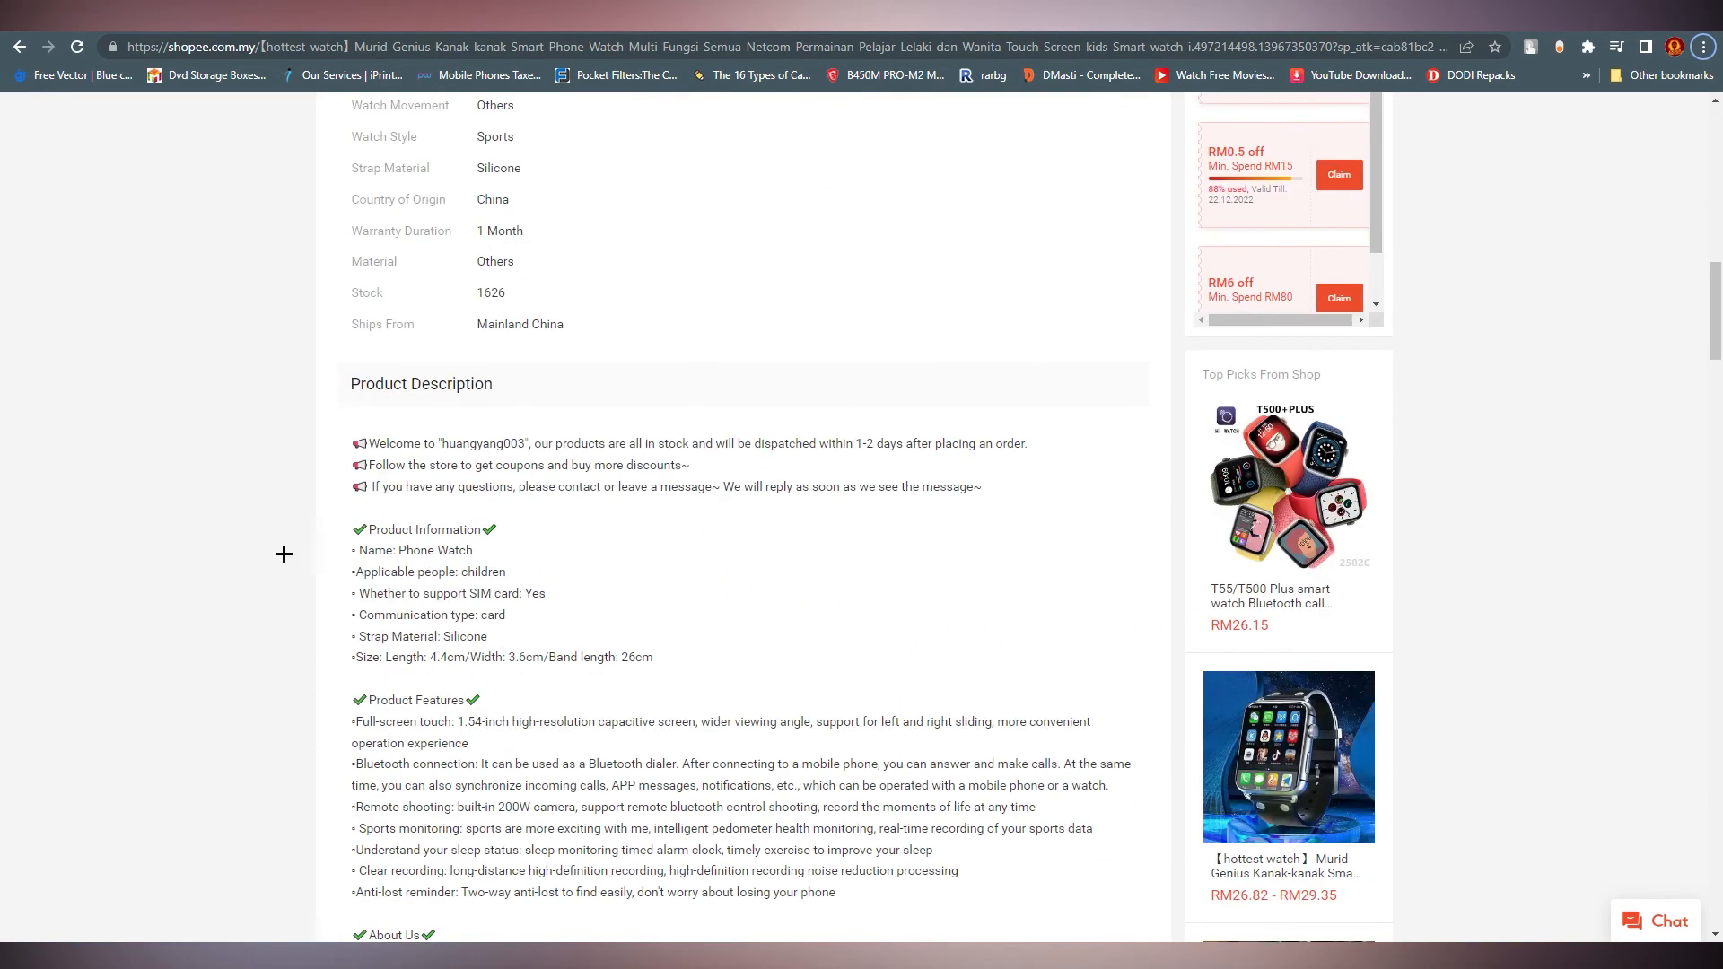
scroll(587, 690, "down", 4)
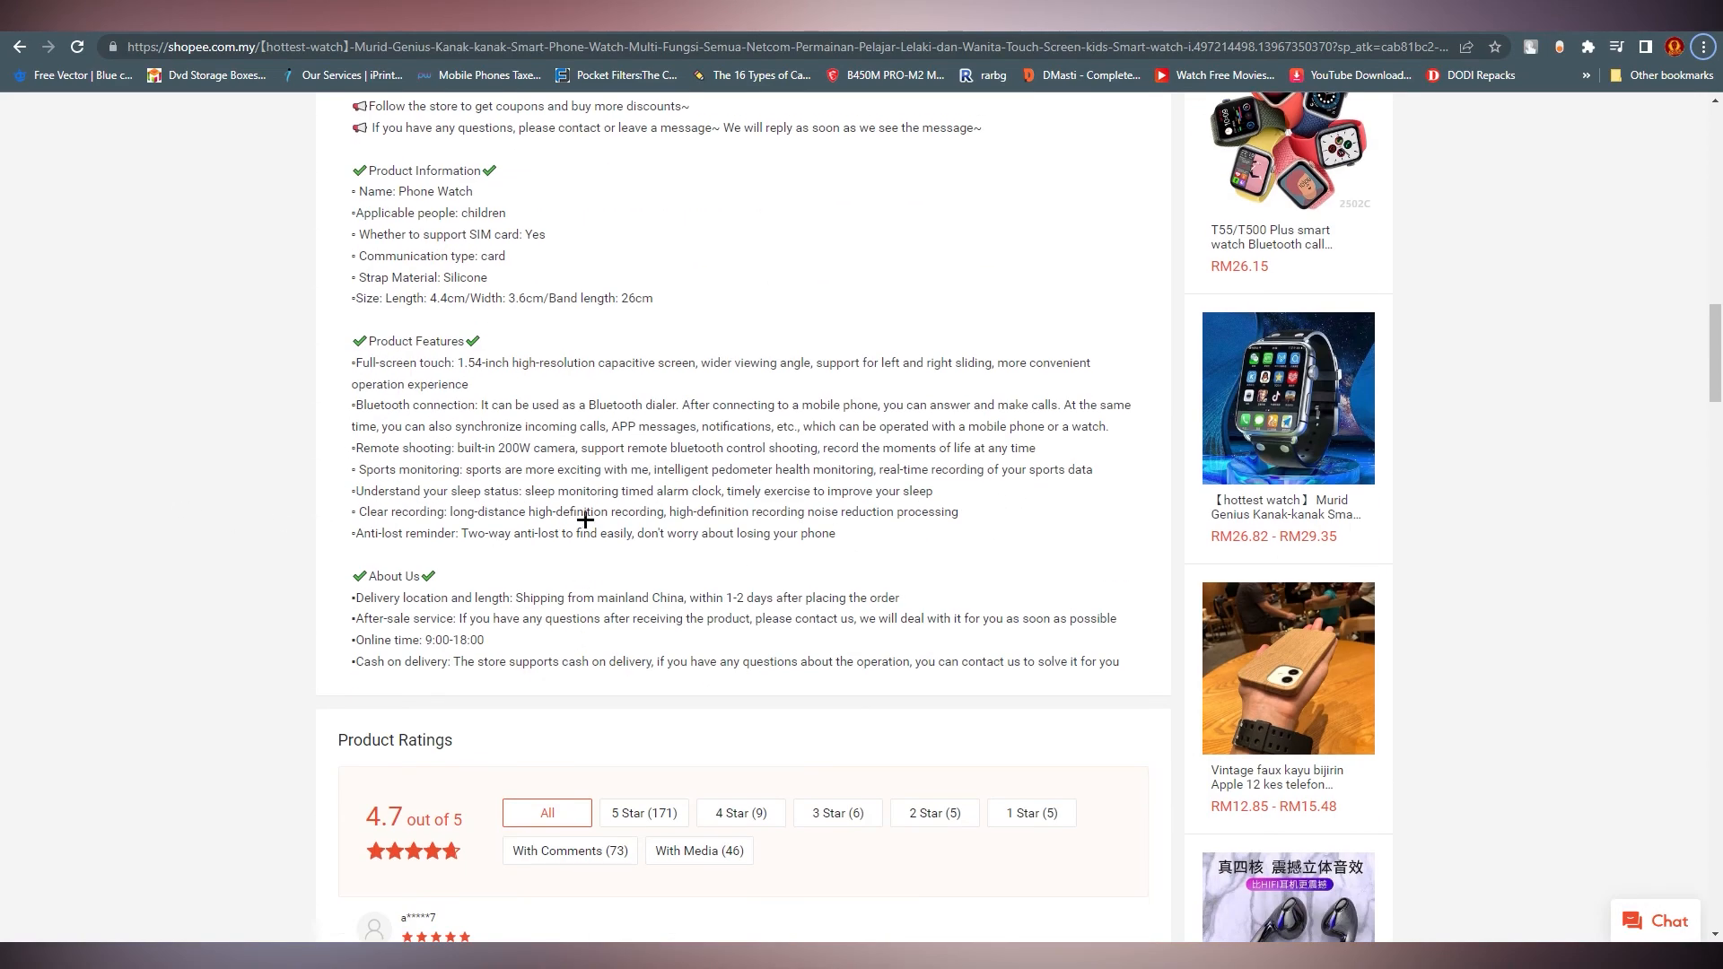
scroll(618, 521, "up", 3)
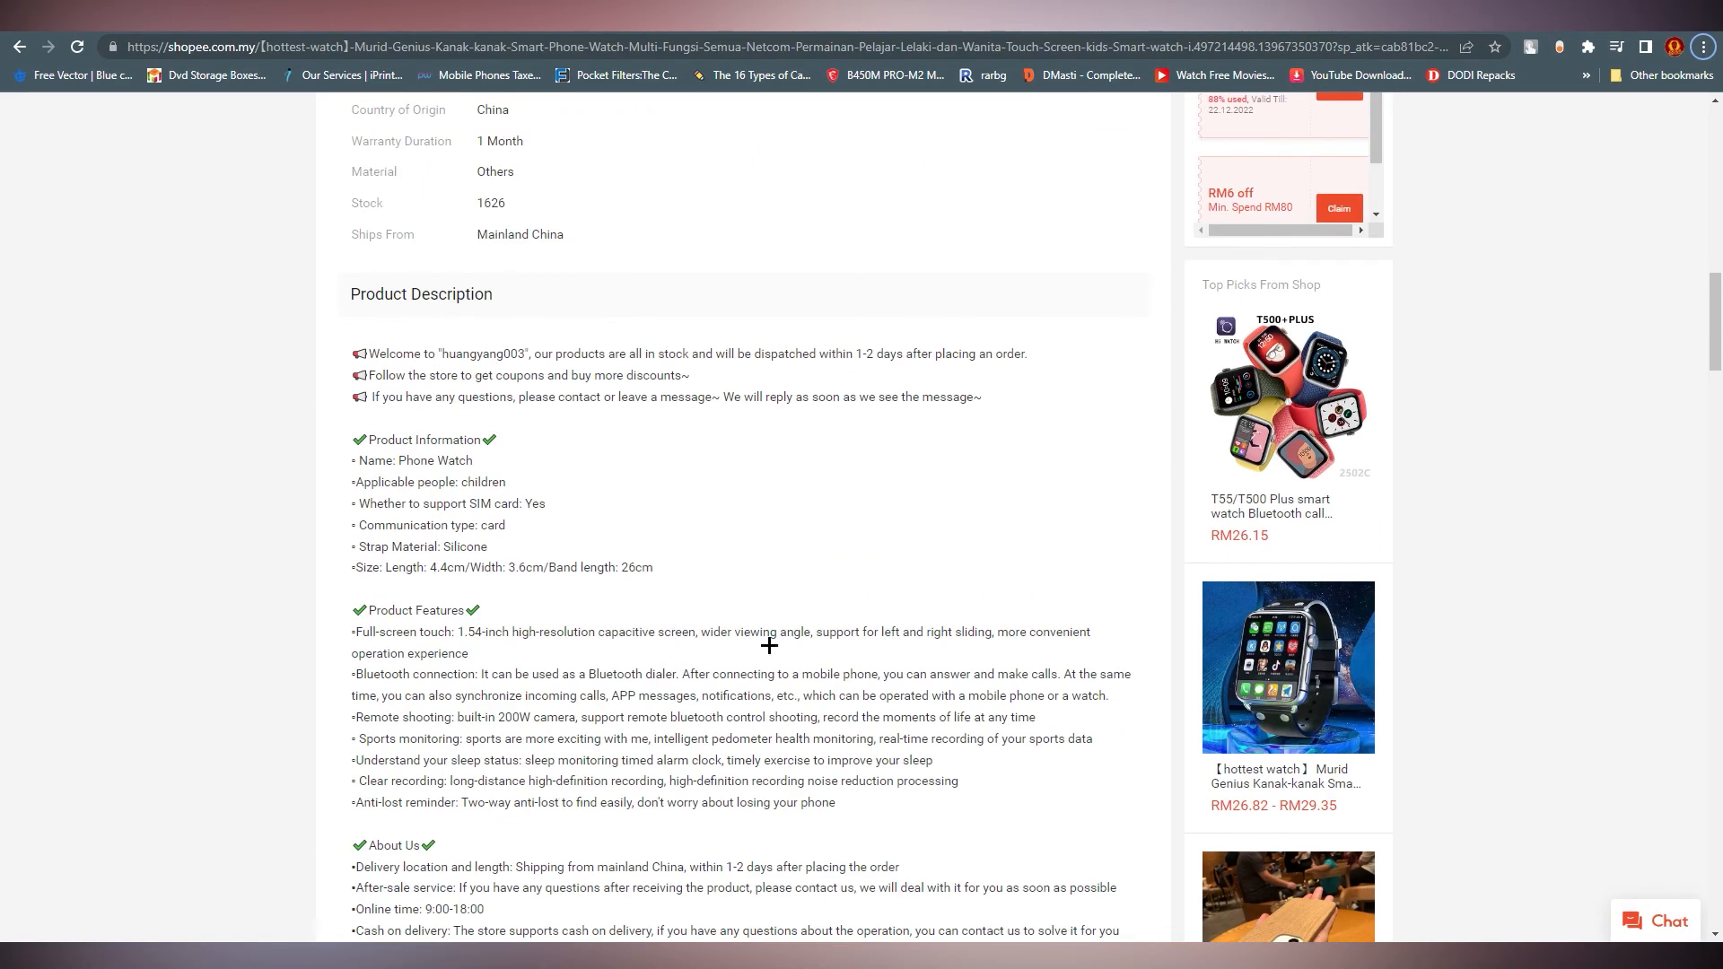
scroll(801, 633, "up", 13)
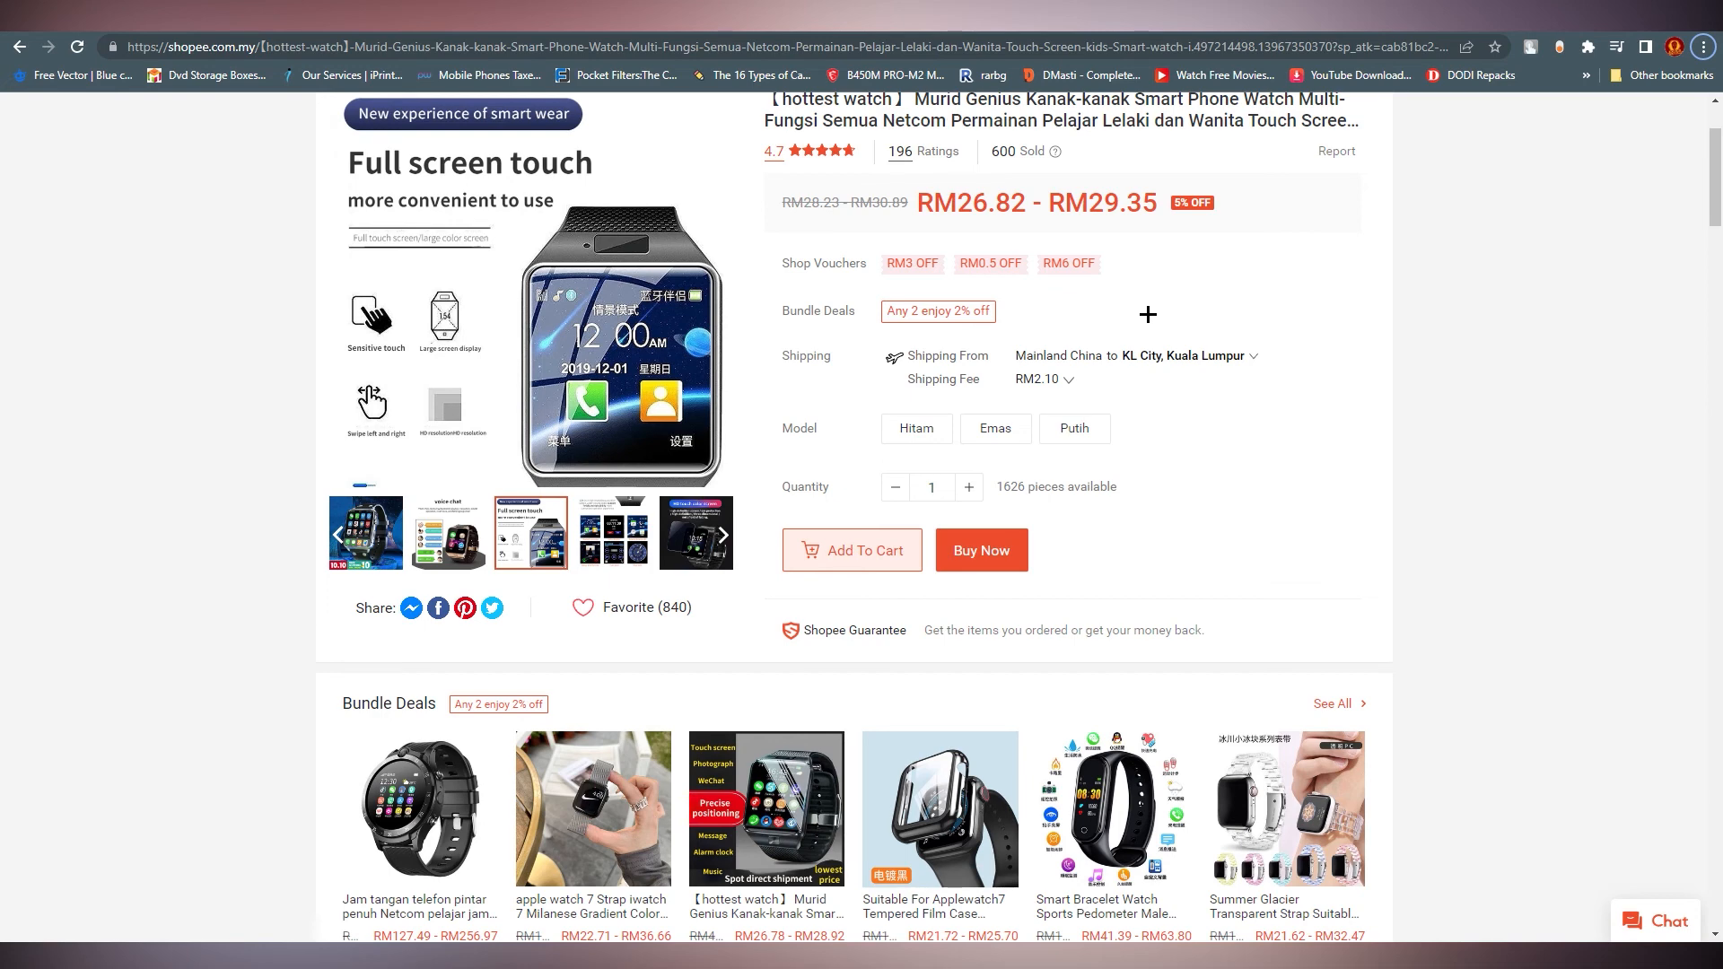
- Leave the watch's product page and open the Shopee home page
scroll(1126, 558, "up", 2)
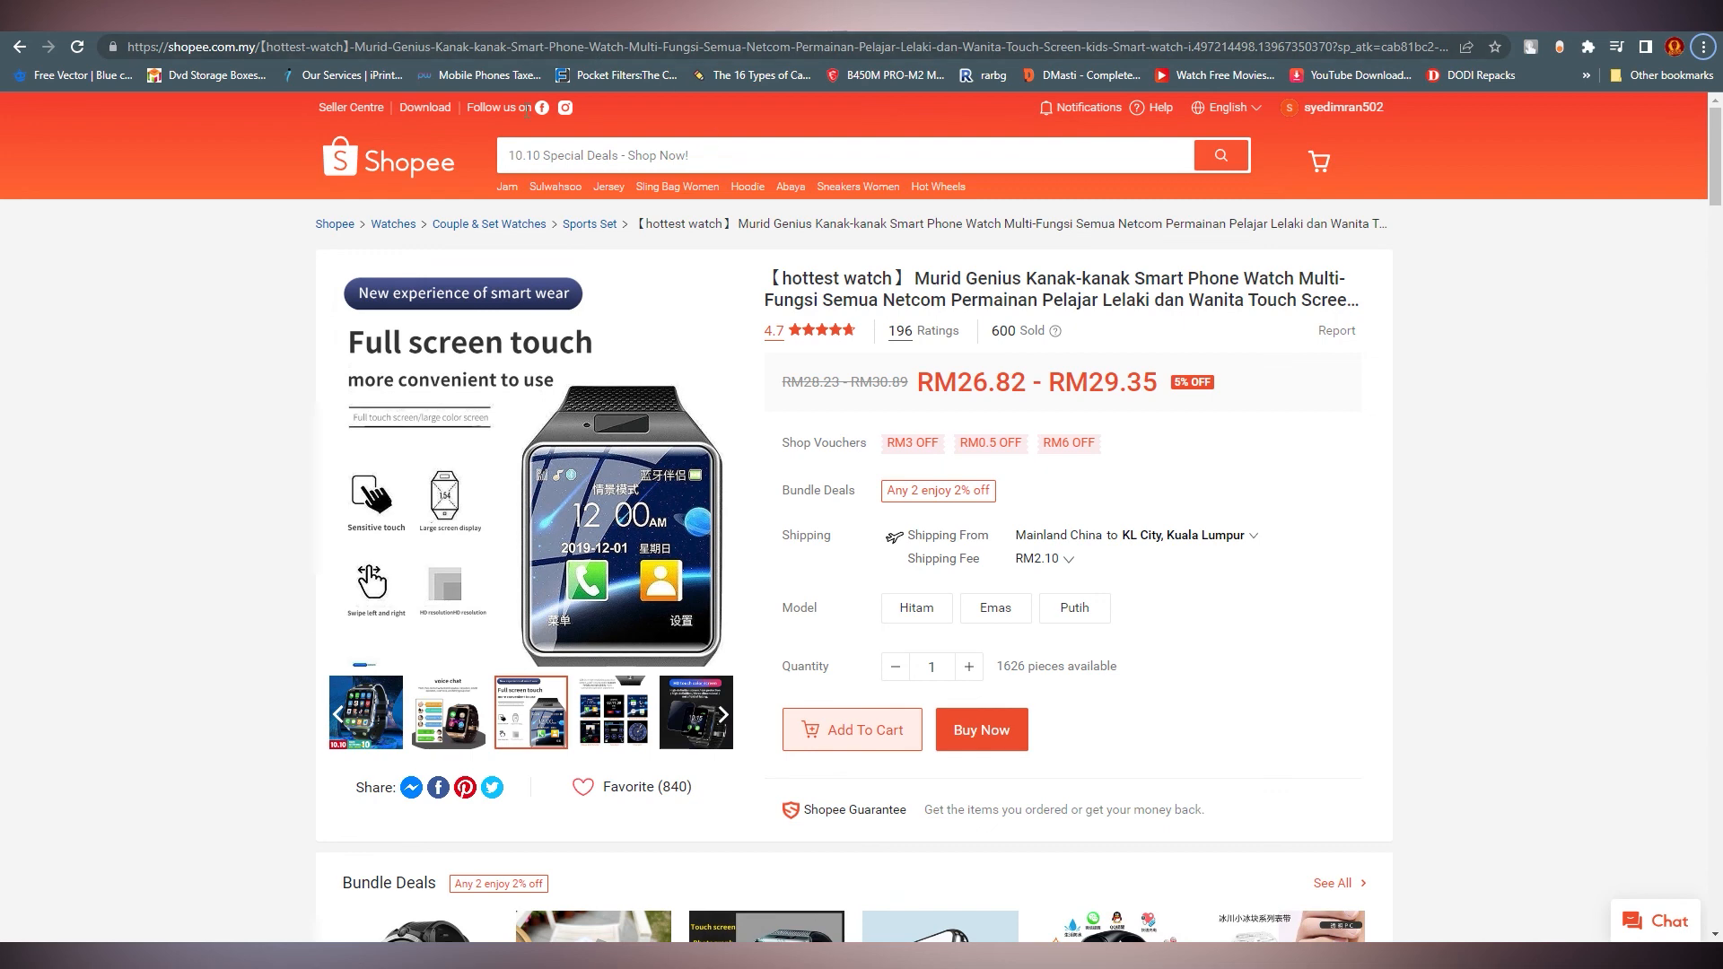
left_click(424, 184)
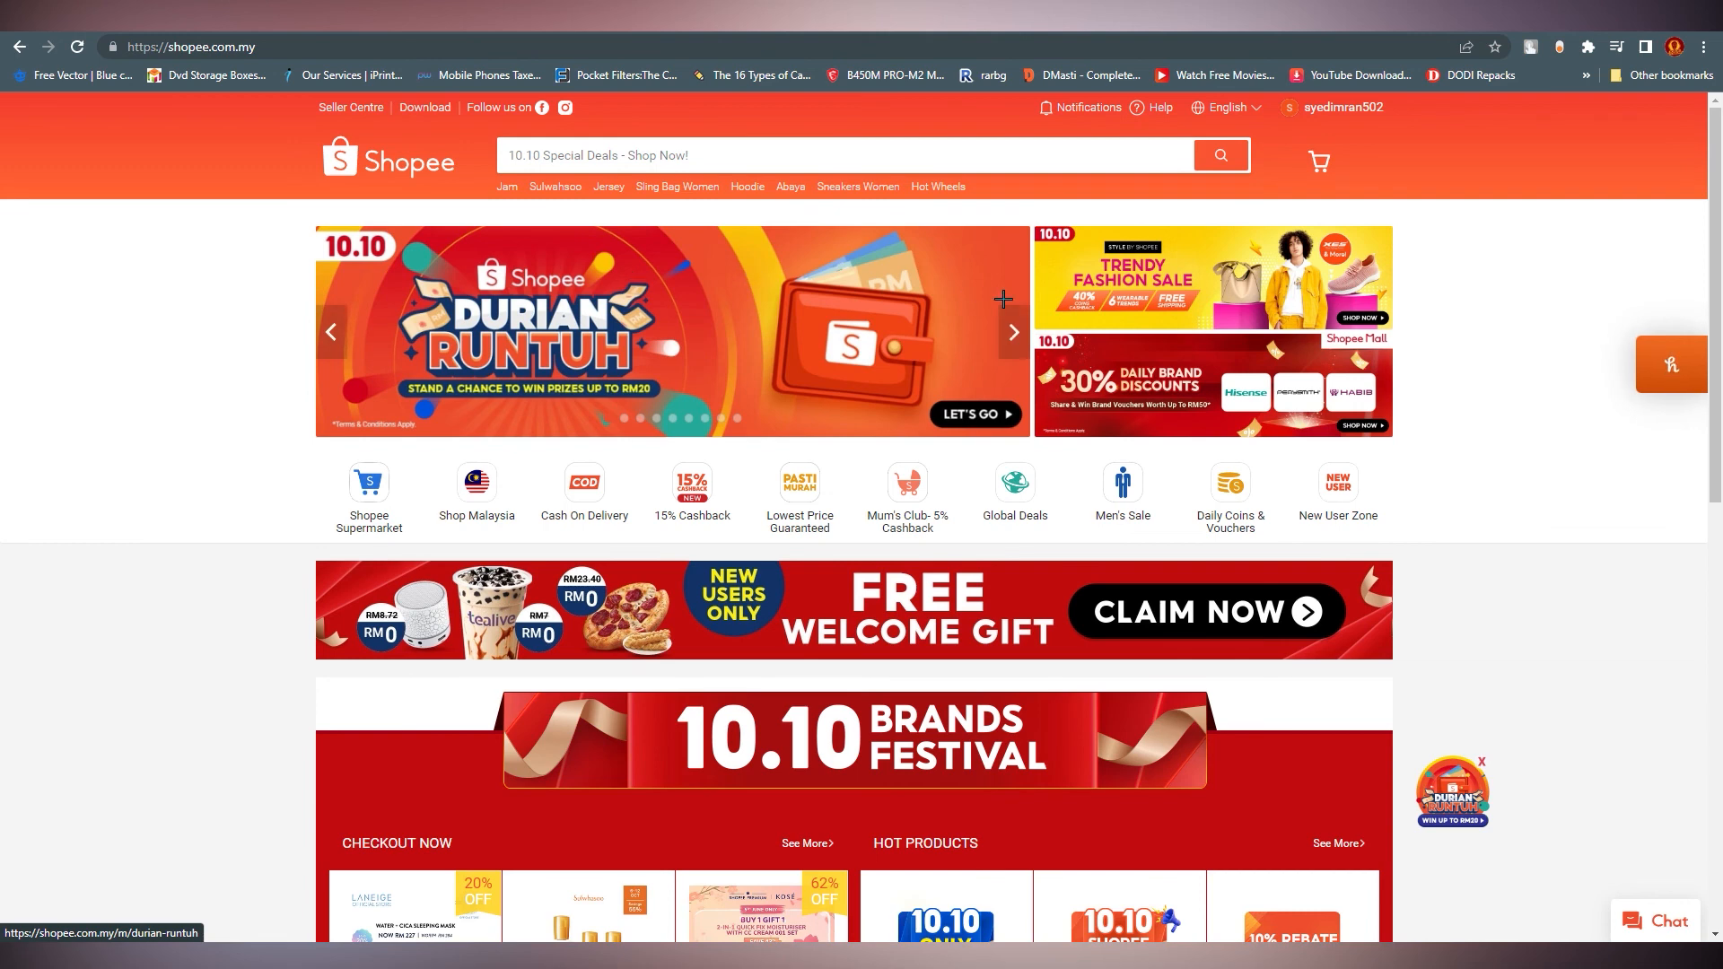